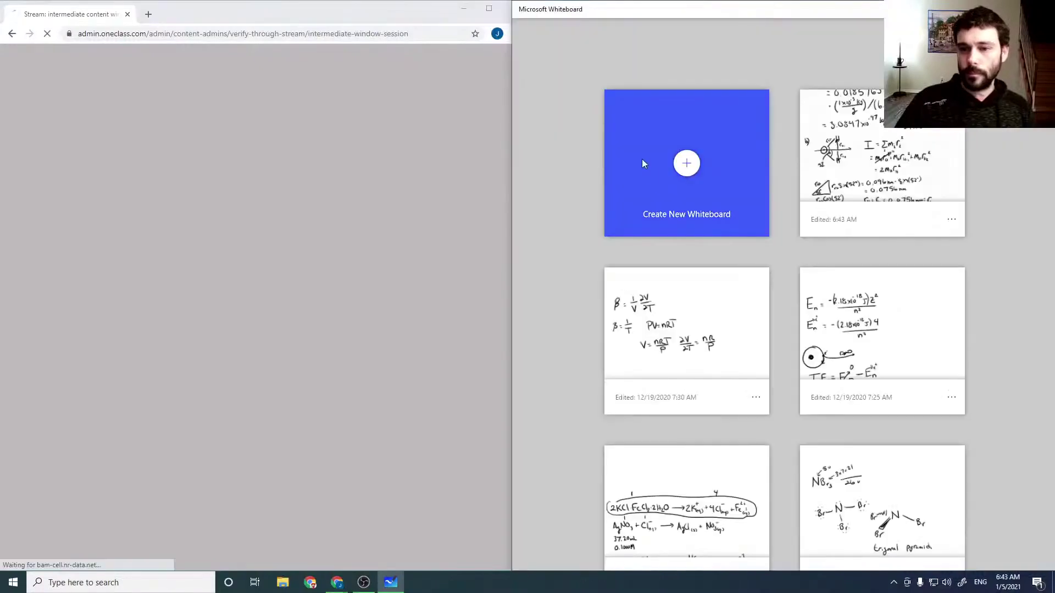
- Create a new blank whiteboard from the Whiteboard gallery
left_click(641, 159)
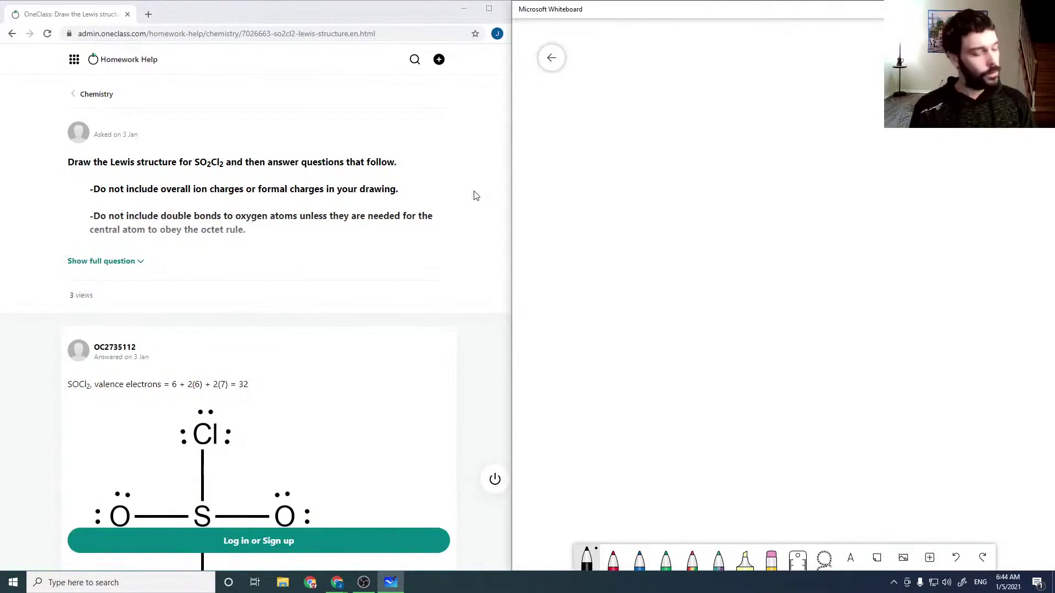
- Handwrite SO2Cl2 and note 6 valence electrons for sulfur
mouse_move(545, 103)
left_mouse_down()
mouse_move(534, 123)
mouse_move(615, 127)
left_mouse_up()
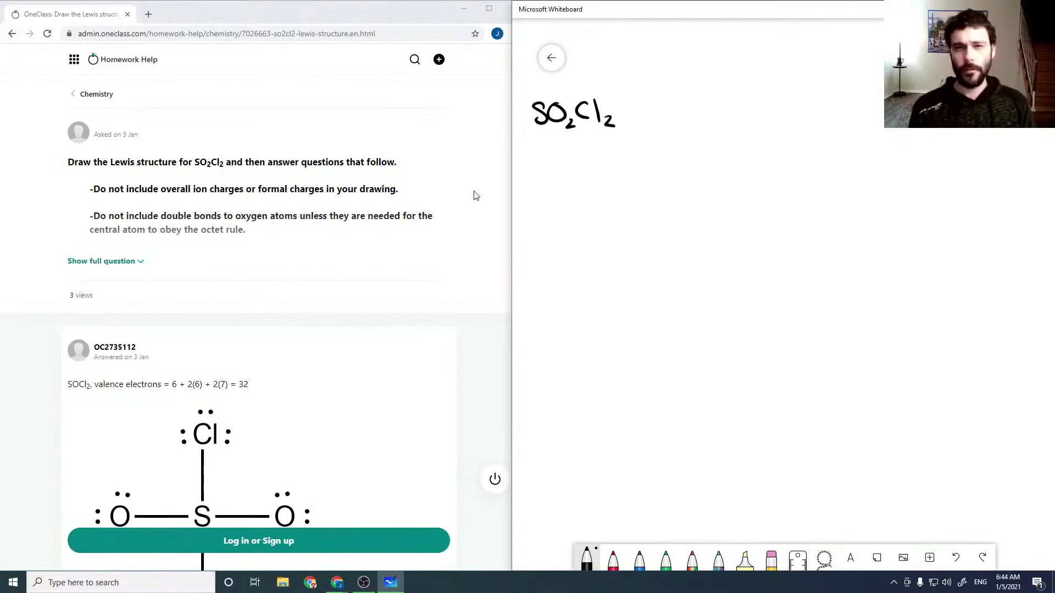
left_click_drag(560, 83, 552, 98)
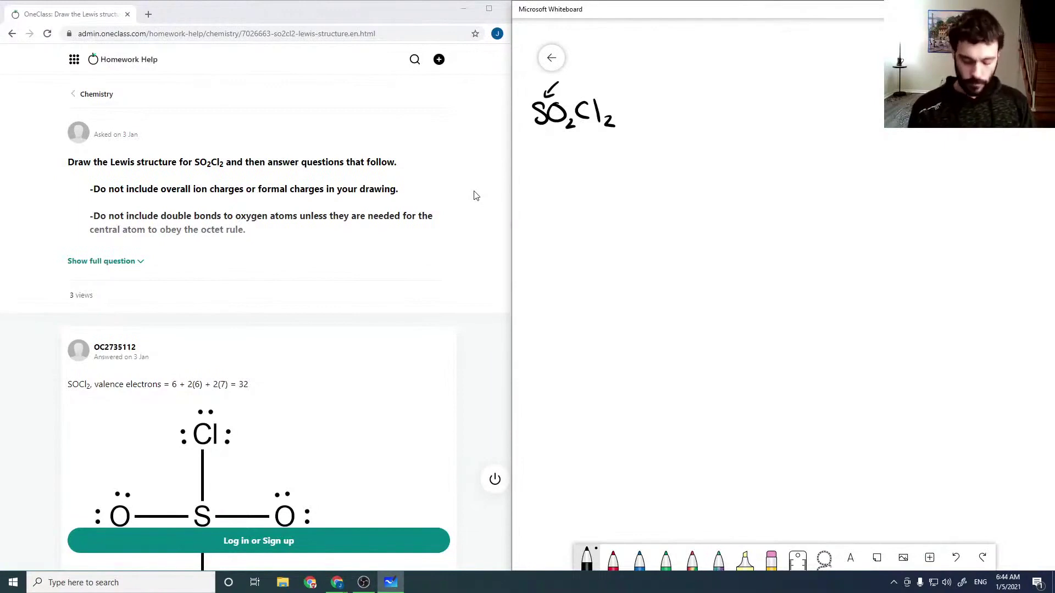
left_click_drag(530, 195, 536, 208)
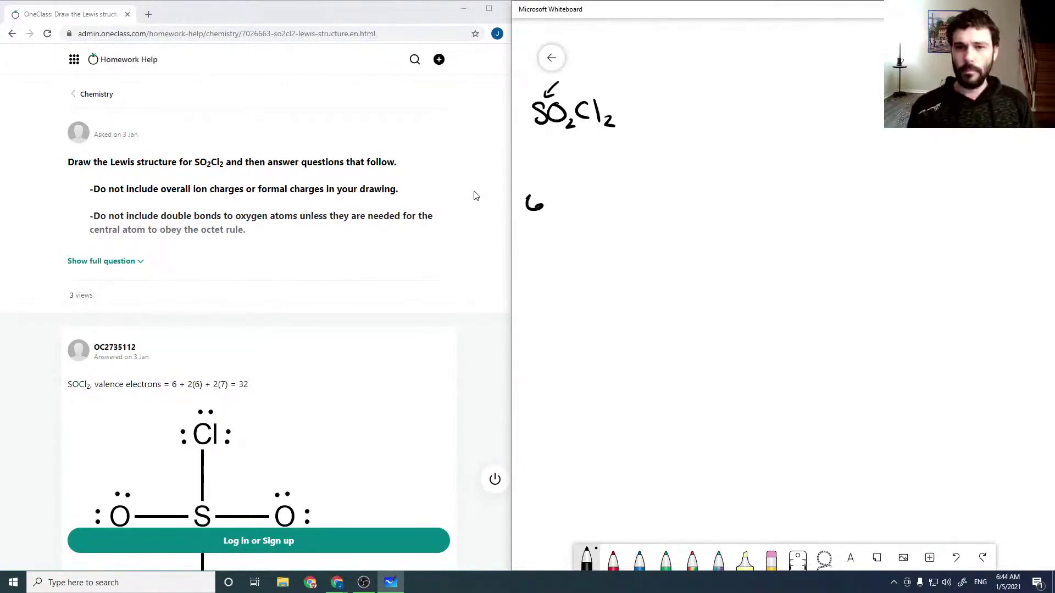
mouse_move(574, 78)
left_mouse_down()
mouse_move(574, 91)
mouse_move(649, 75)
left_mouse_up()
- Annotate 6x2=12 for oxygen, 7x2=14 for chlorine, and the 32 valence total
mouse_move(579, 153)
left_mouse_down()
mouse_move(568, 141)
mouse_move(582, 175)
mouse_move(607, 169)
mouse_move(587, 186)
left_mouse_up()
left_click_drag(580, 190, 597, 192)
left_click_drag(600, 180, 609, 191)
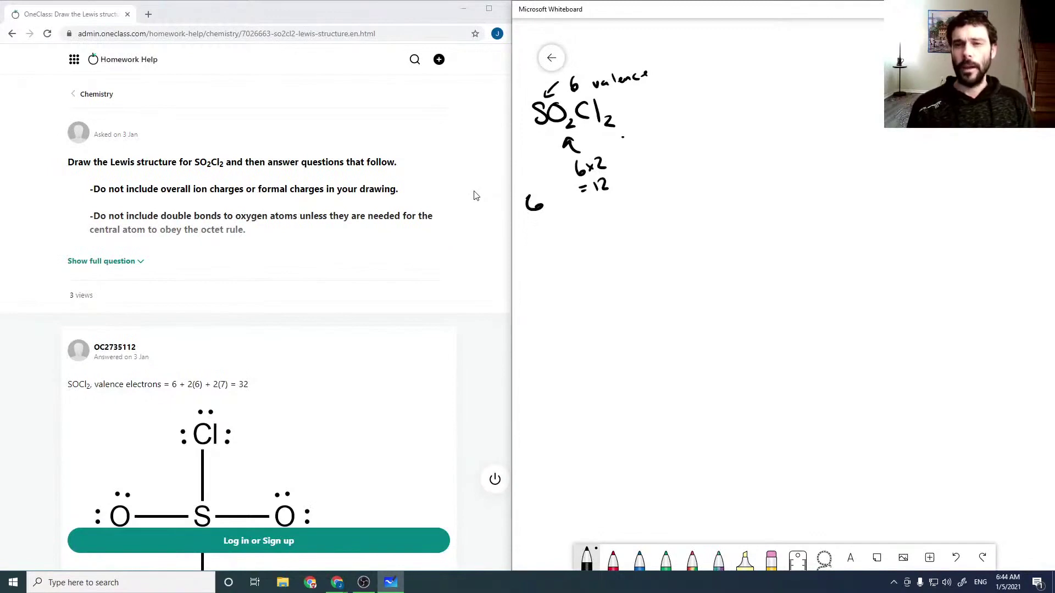
mouse_move(622, 132)
left_mouse_down()
mouse_move(606, 139)
mouse_move(628, 154)
mouse_move(648, 147)
mouse_move(637, 163)
mouse_move(654, 163)
left_mouse_up()
left_click_drag(655, 157, 657, 172)
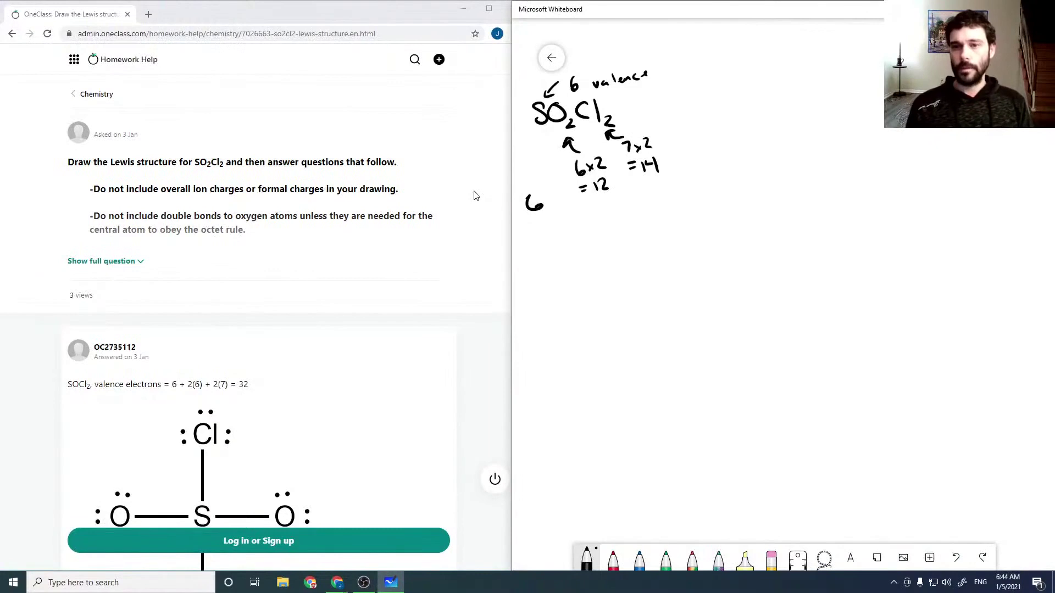
mouse_move(665, 110)
left_mouse_down()
mouse_move(667, 124)
mouse_move(721, 122)
left_mouse_up()
left_click_drag(719, 113, 747, 122)
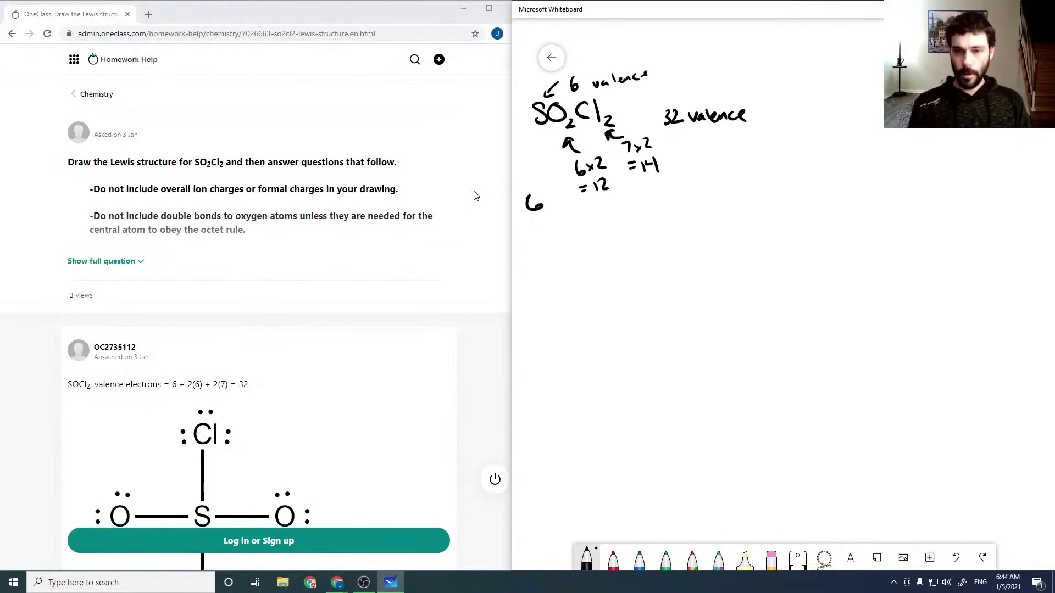
- Erase the misplaced S and stray 6, then redraw the central S lower down
left_click_drag(616, 246, 603, 271)
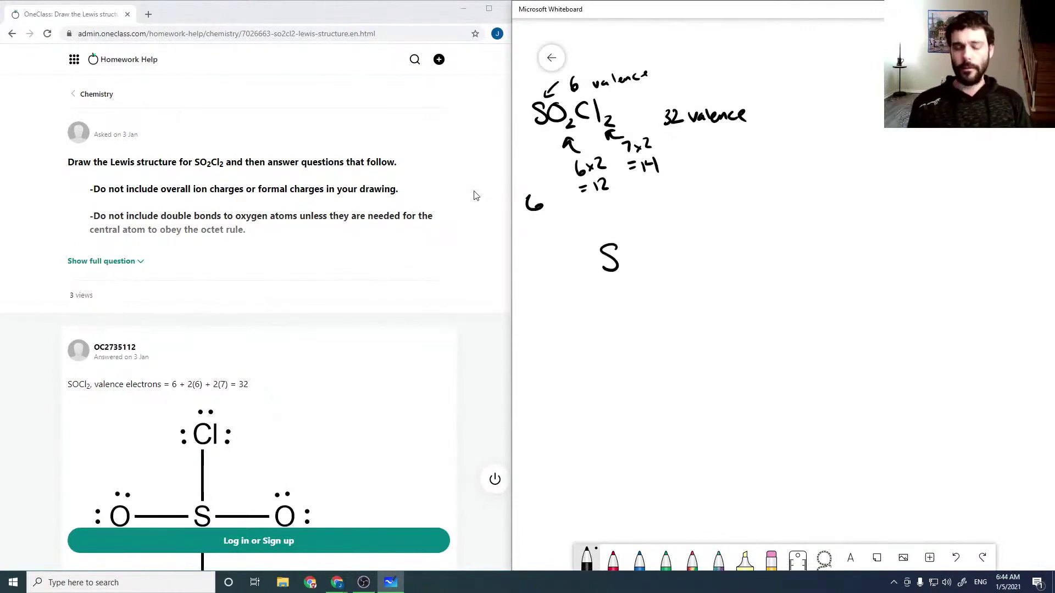
left_click(771, 561)
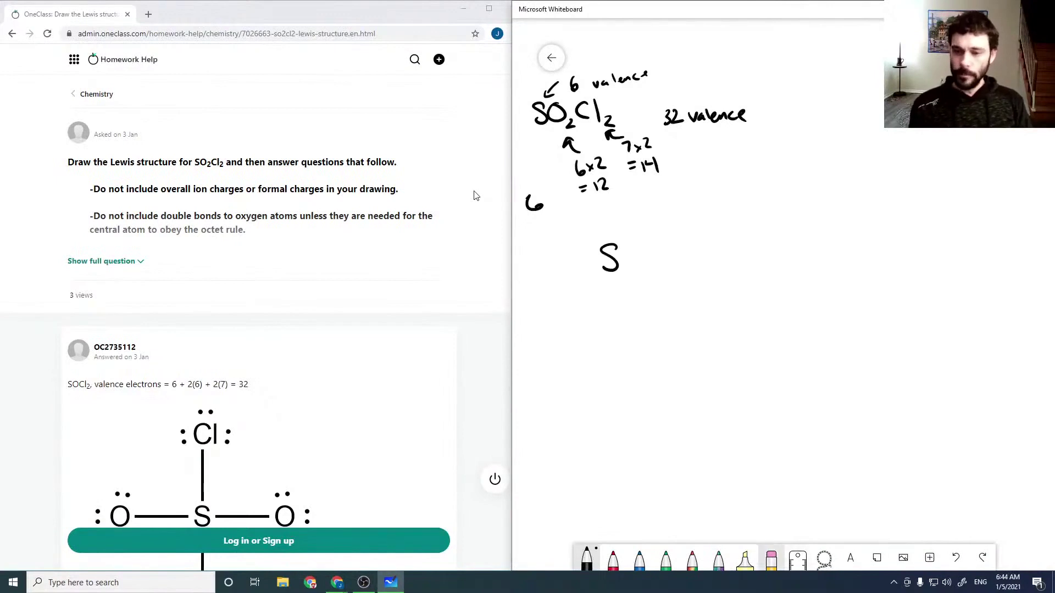
mouse_move(609, 256)
left_mouse_down()
mouse_move(604, 267)
mouse_move(614, 247)
left_mouse_up()
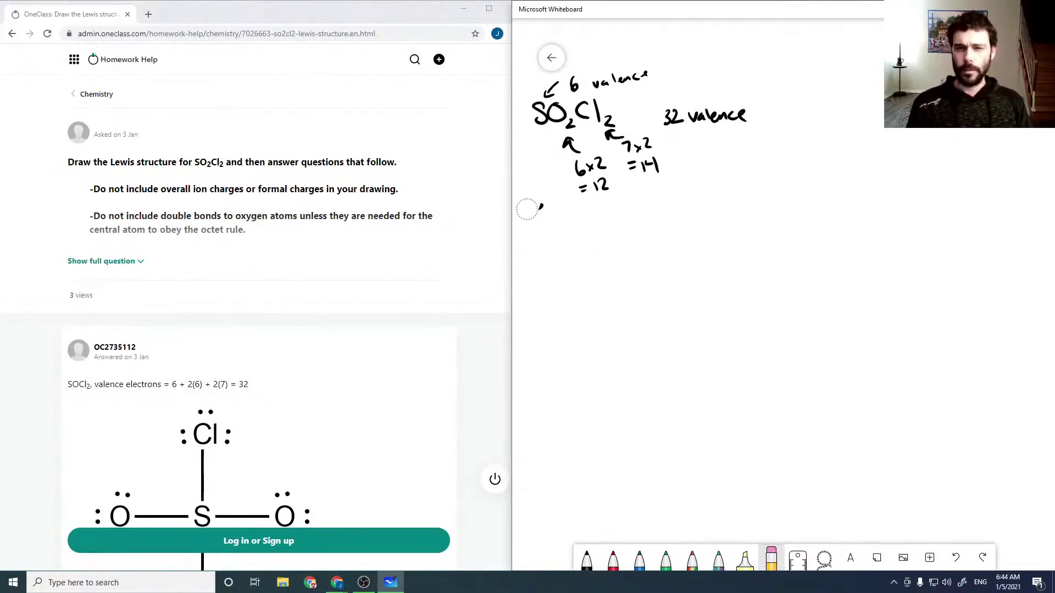
left_click_drag(528, 207, 545, 208)
left_click(587, 561)
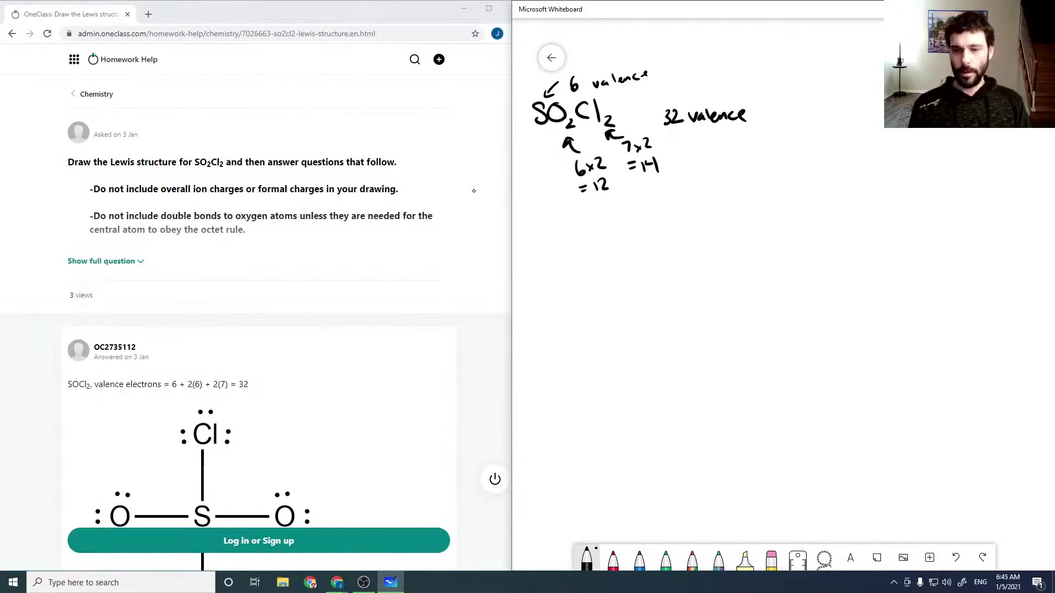
left_click_drag(638, 303, 624, 329)
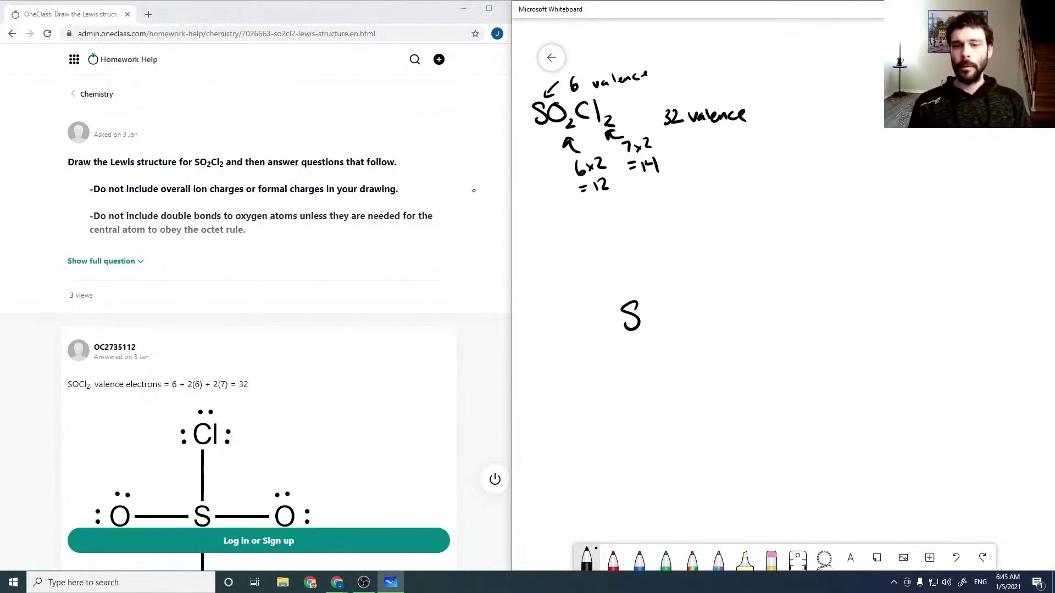
- Write O above the S, Cl on its left and right, and O below
left_click_drag(628, 213, 630, 215)
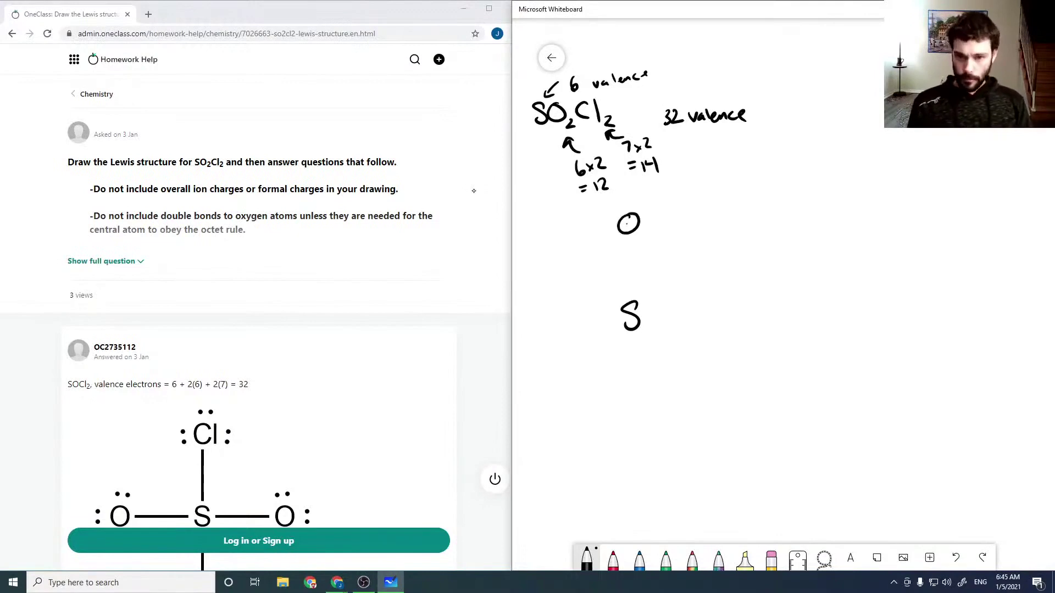
left_click_drag(534, 309, 544, 327)
left_click_drag(550, 307, 552, 330)
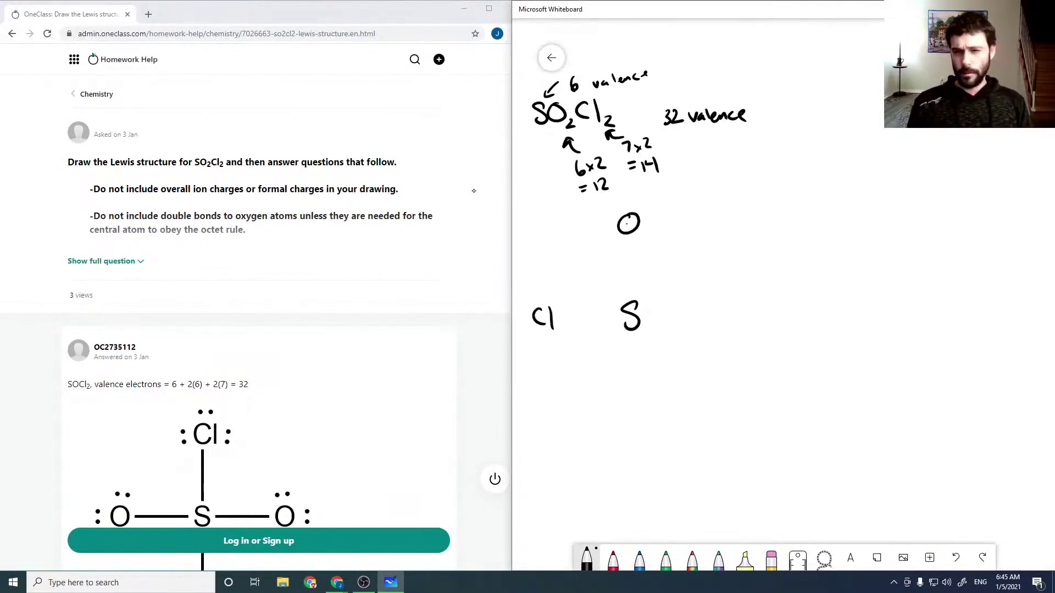
left_click_drag(632, 394, 633, 396)
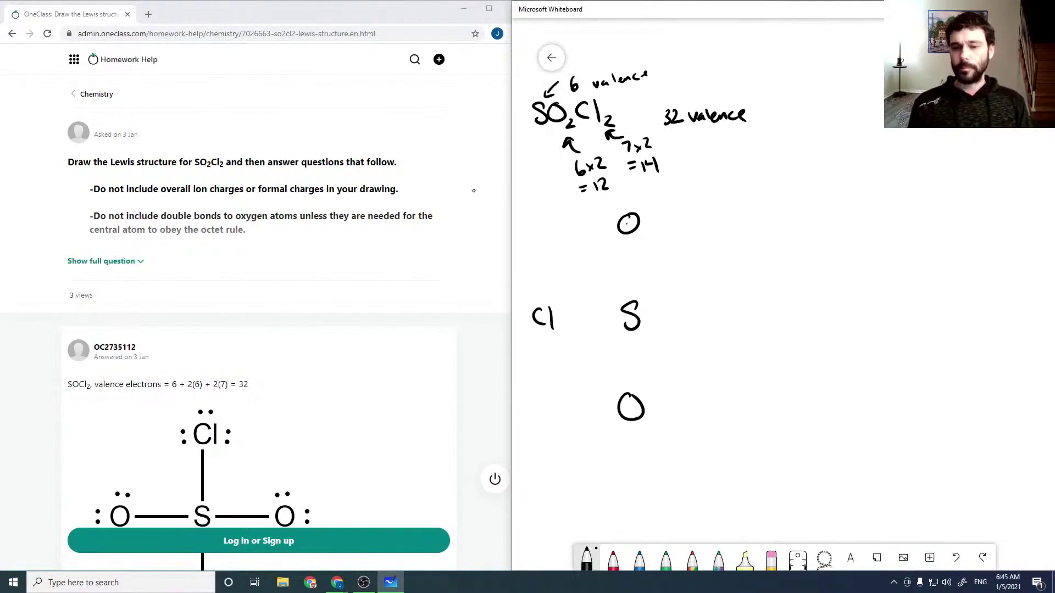
left_click_drag(717, 302, 714, 322)
left_click_drag(730, 298, 730, 319)
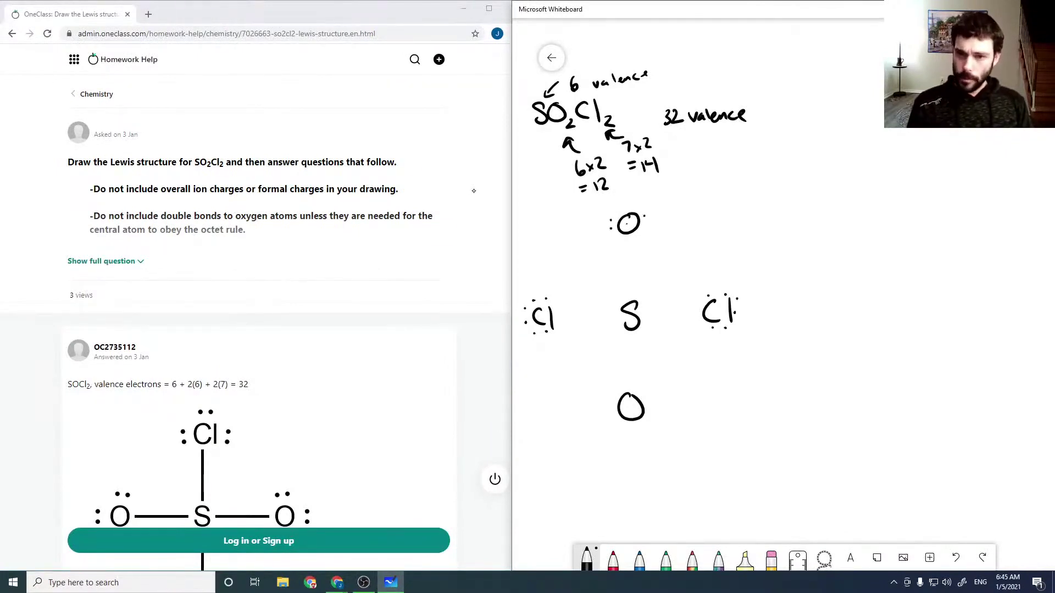
- Dot electrons around the top O, the bottom O and the sulfur
left_click(645, 219)
left_click(645, 229)
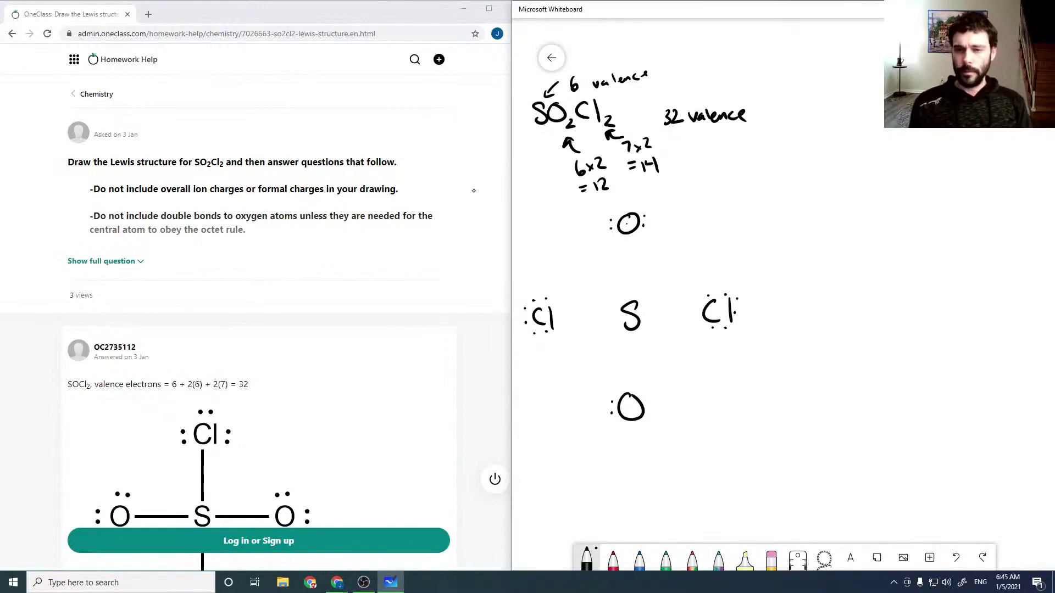
left_click(647, 401)
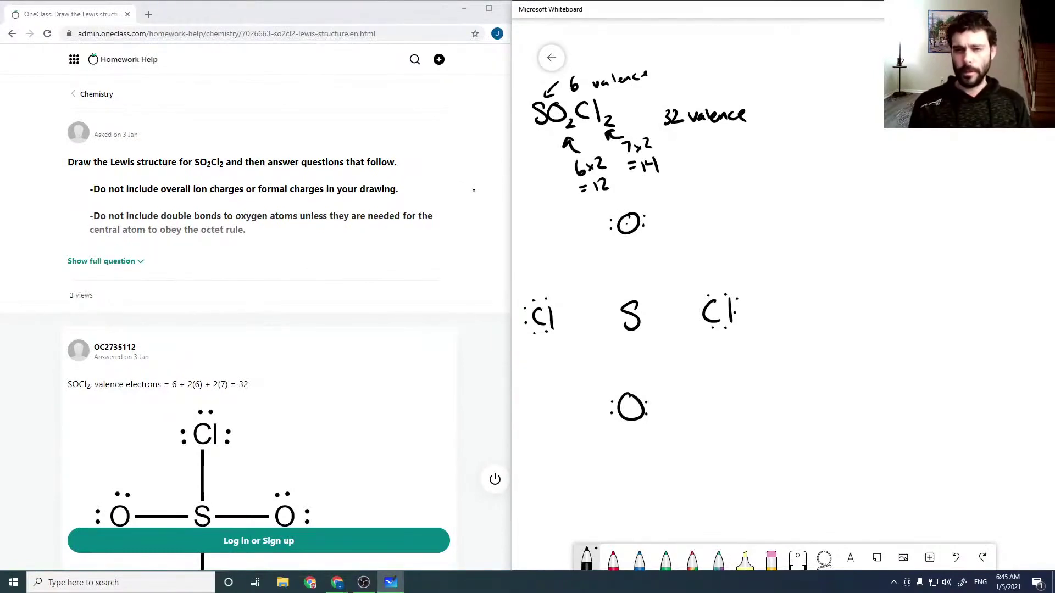
left_click(608, 316)
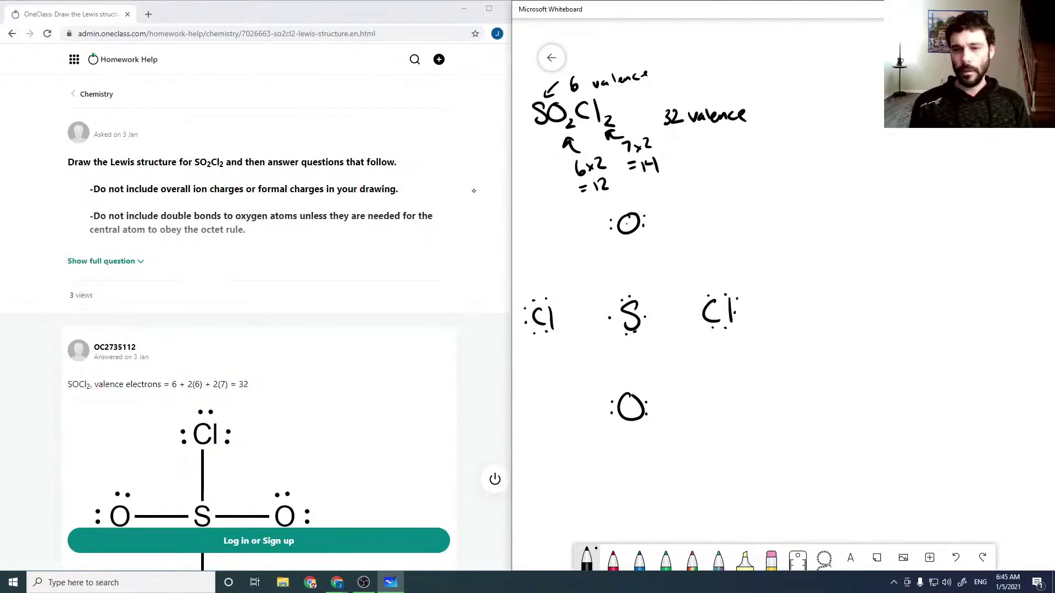
left_click(629, 387)
left_click(631, 428)
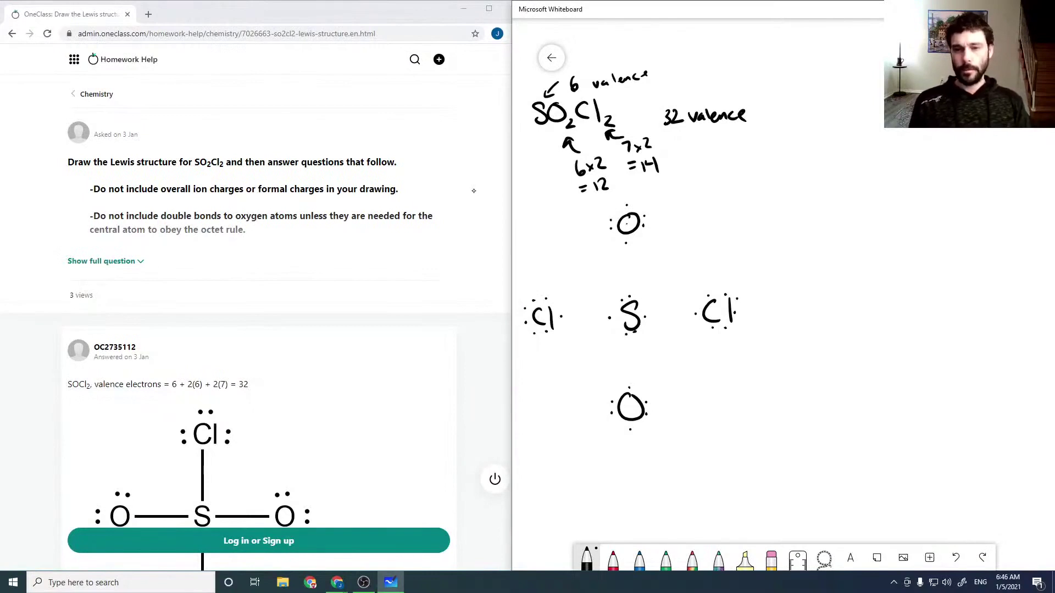
- Draw the Cl–S–Cl bond line, erase the dots around S, and touch up the S
left_click_drag(556, 317, 695, 313)
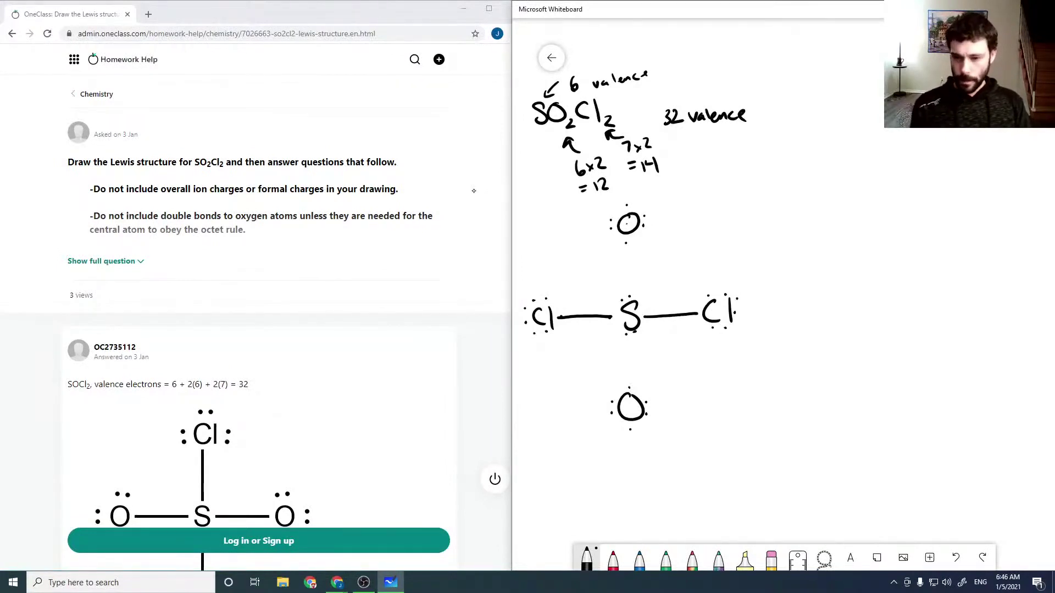
left_click(770, 559)
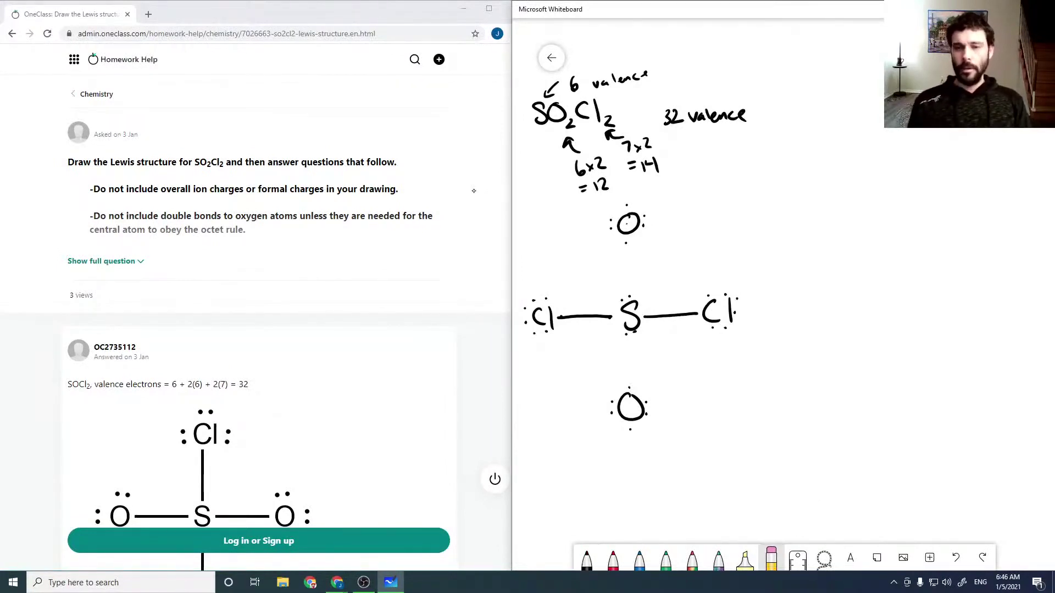
mouse_move(622, 289)
left_mouse_down()
mouse_move(636, 301)
mouse_move(636, 340)
left_mouse_up()
left_click(588, 559)
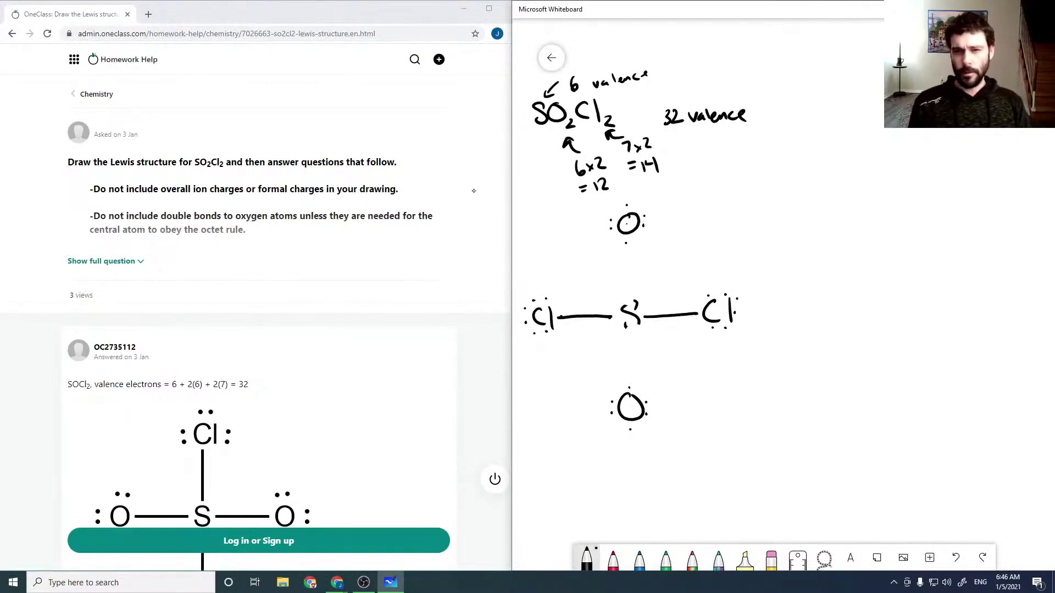
mouse_move(635, 300)
left_mouse_down()
mouse_move(623, 304)
mouse_move(627, 330)
left_mouse_up()
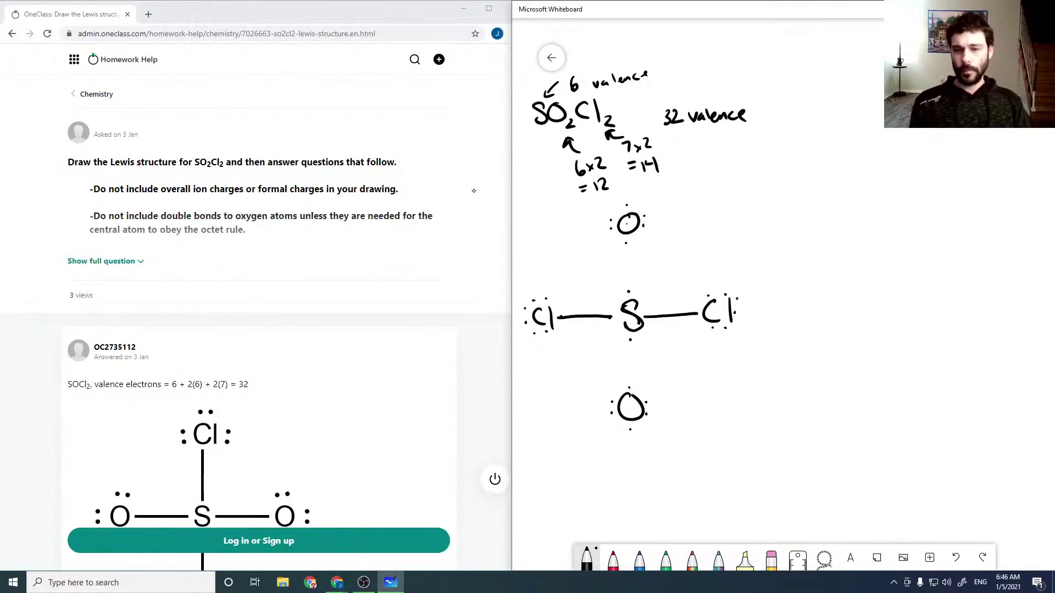
left_click(621, 430)
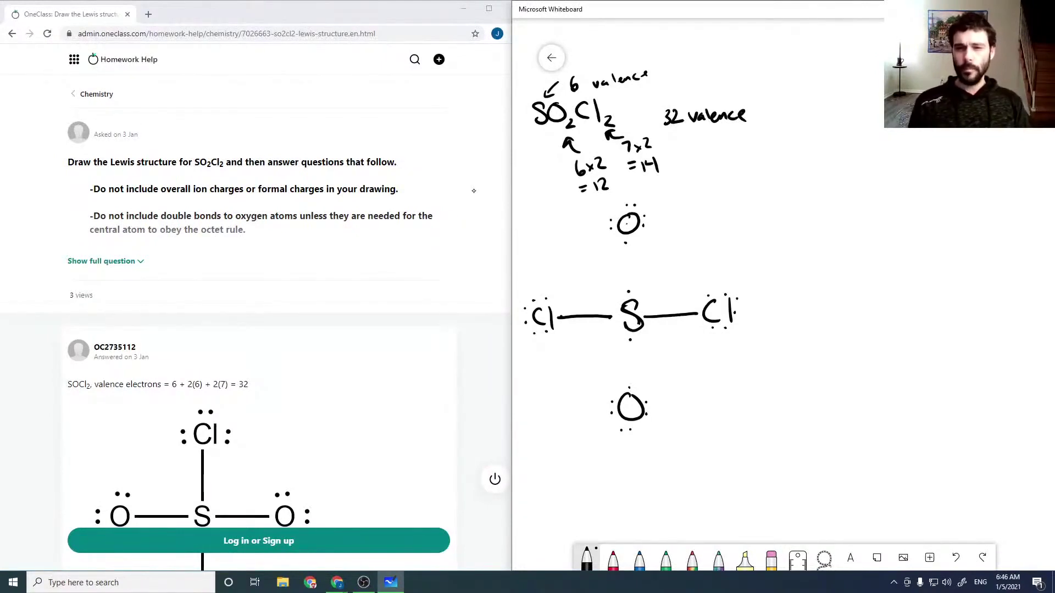
- Draw vertical bonds from the top O down to S and from S to the bottom O
left_click_drag(626, 241, 627, 289)
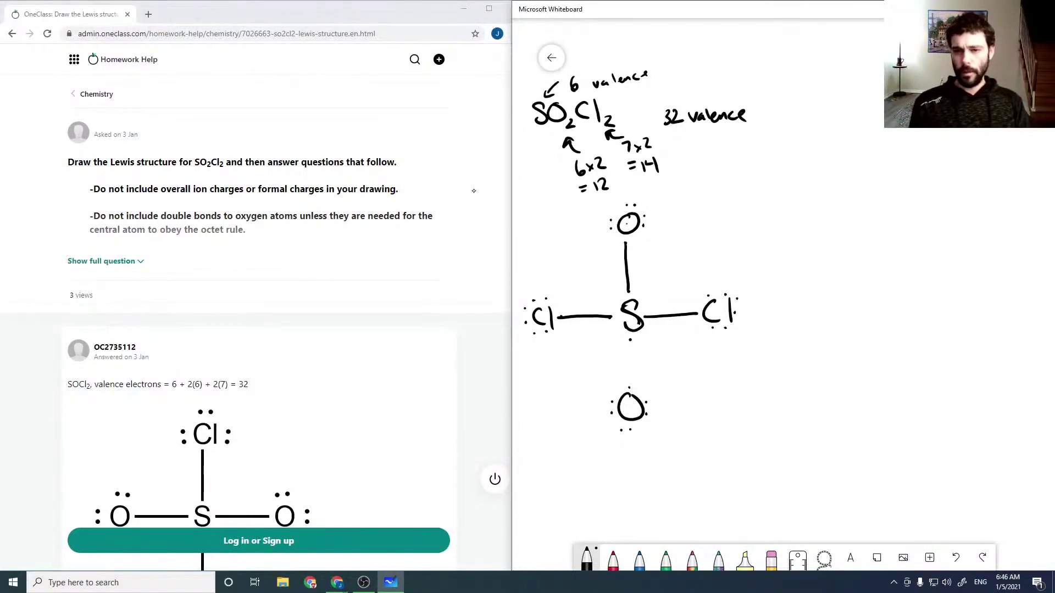
left_click_drag(628, 339, 630, 384)
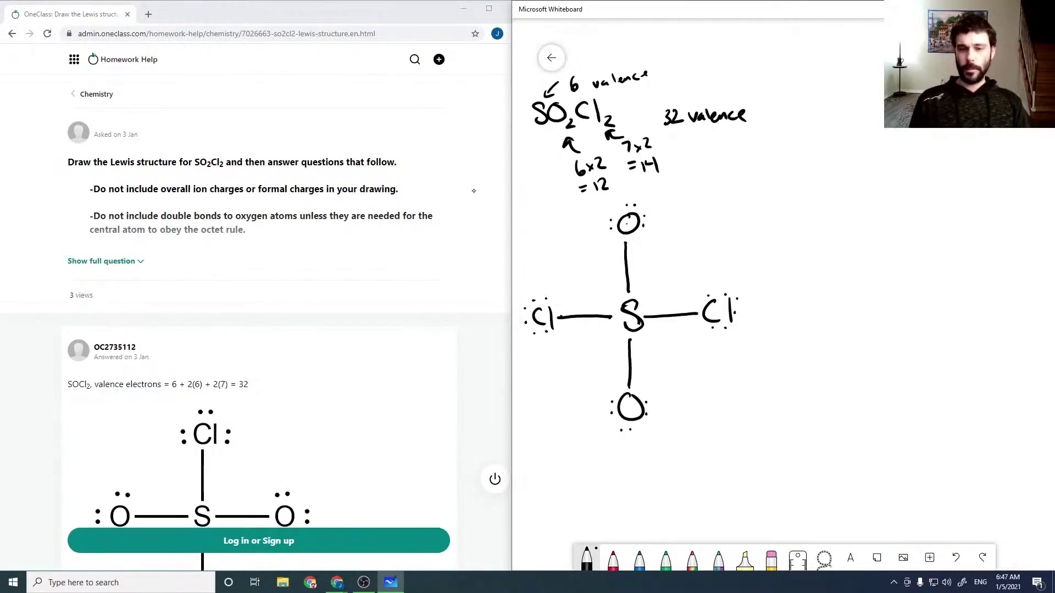
- Handwrite δ0 under each chlorine, δ− beside each oxygen, and δ+ beside sulfur
mouse_move(532, 350)
left_mouse_down()
mouse_move(531, 369)
mouse_move(548, 364)
left_mouse_up()
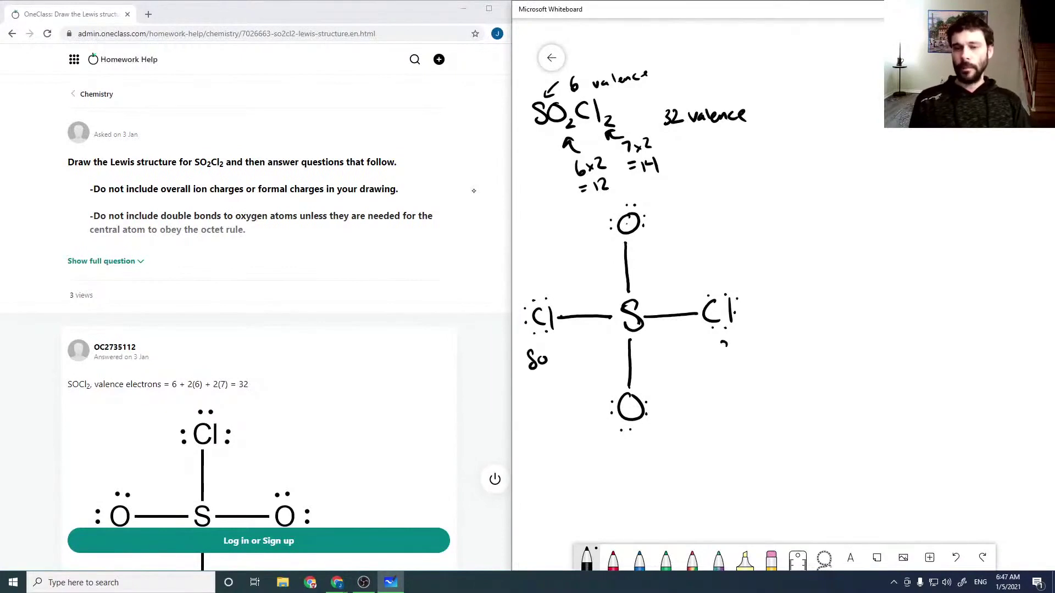
mouse_move(723, 342)
left_mouse_down()
mouse_move(725, 363)
mouse_move(738, 356)
left_mouse_up()
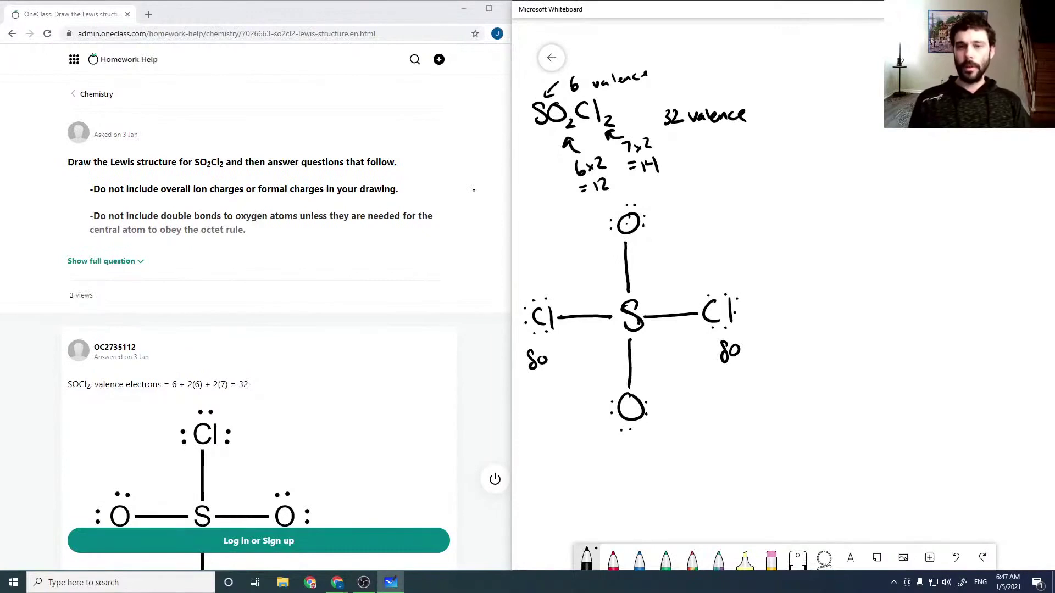
mouse_move(655, 205)
left_mouse_down()
mouse_move(656, 227)
mouse_move(673, 210)
left_mouse_up()
mouse_move(658, 404)
left_mouse_down()
mouse_move(659, 425)
mouse_move(674, 414)
left_mouse_up()
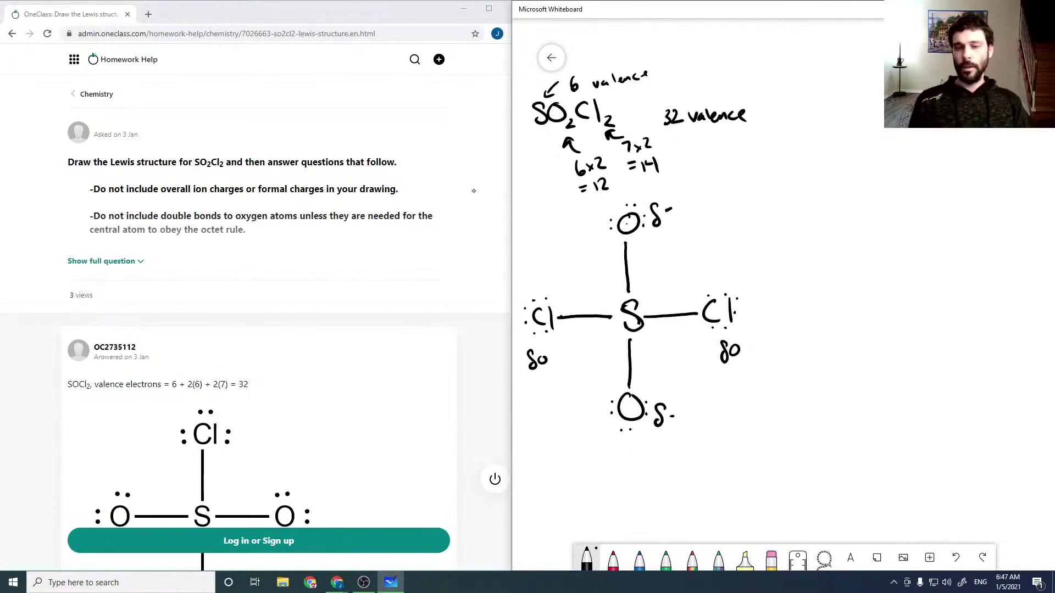
left_click_drag(646, 279, 645, 299)
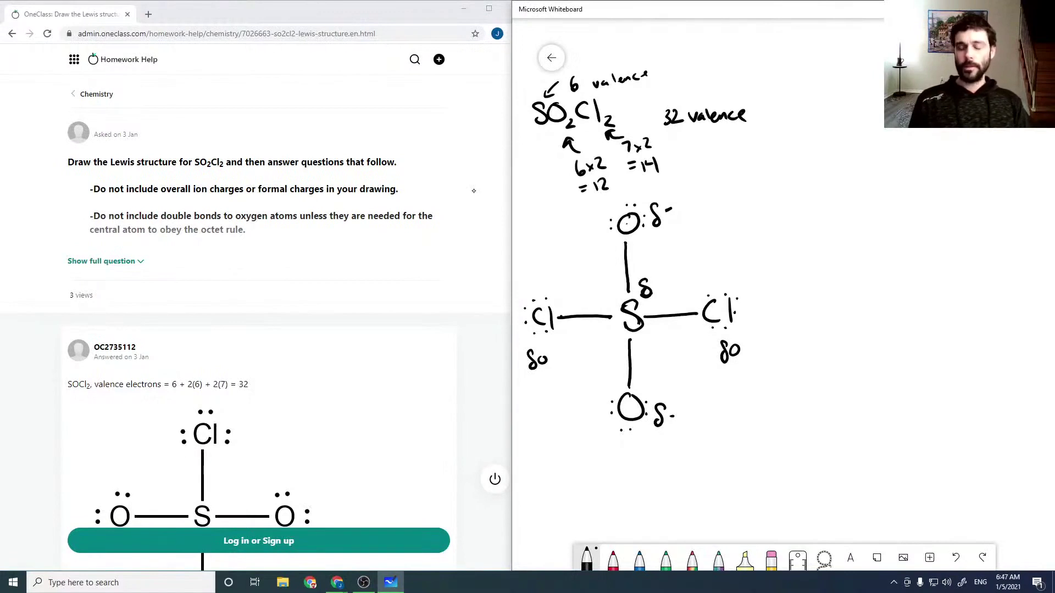
left_click_drag(645, 272, 652, 277)
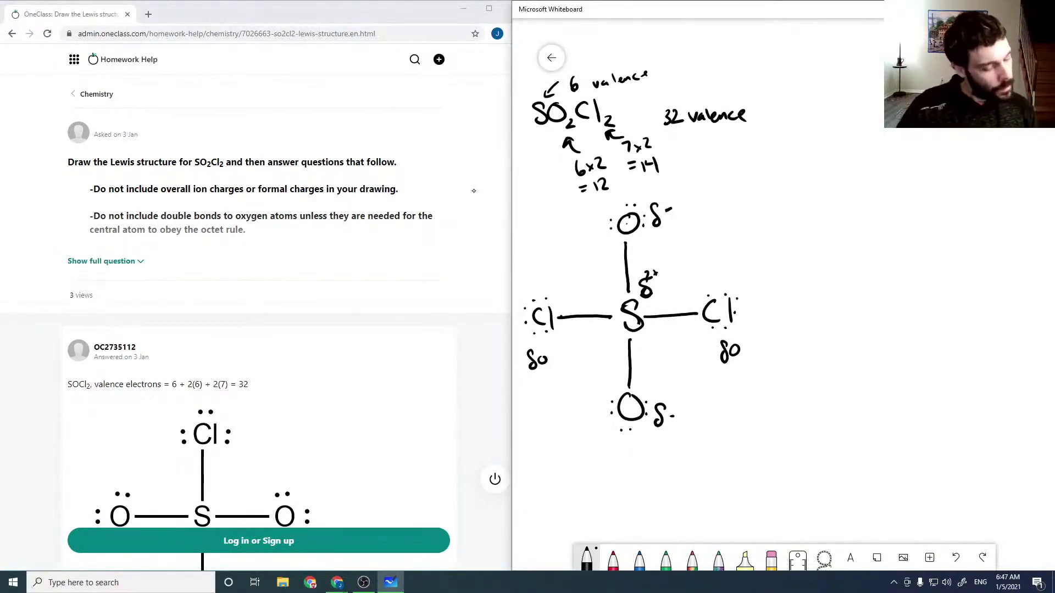
scroll(383, 241, "down", 2)
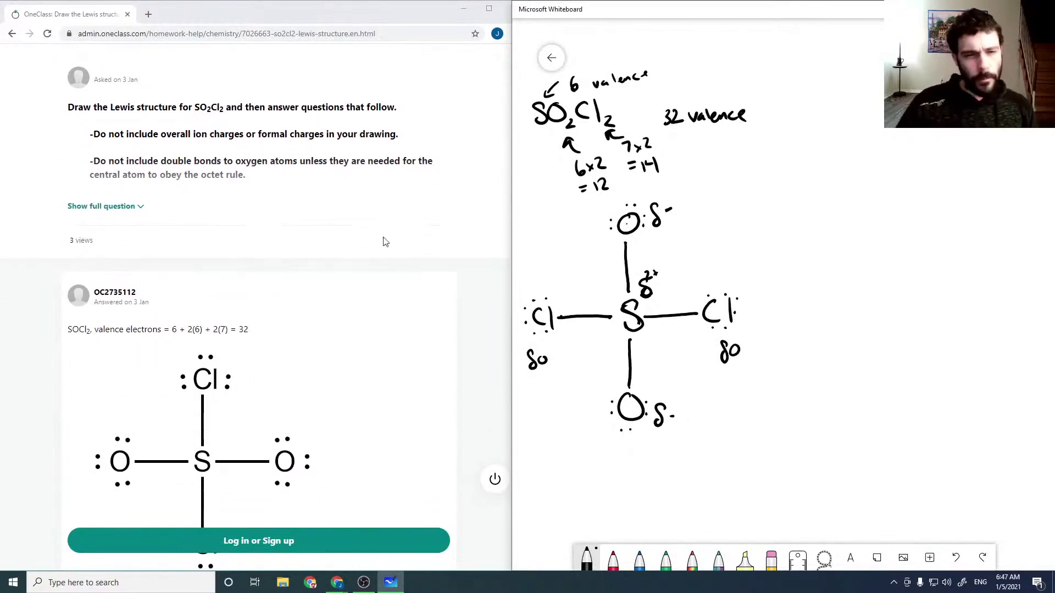
scroll(383, 242, "down", 2)
scroll(383, 242, "down", 1)
scroll(384, 241, "down", 1)
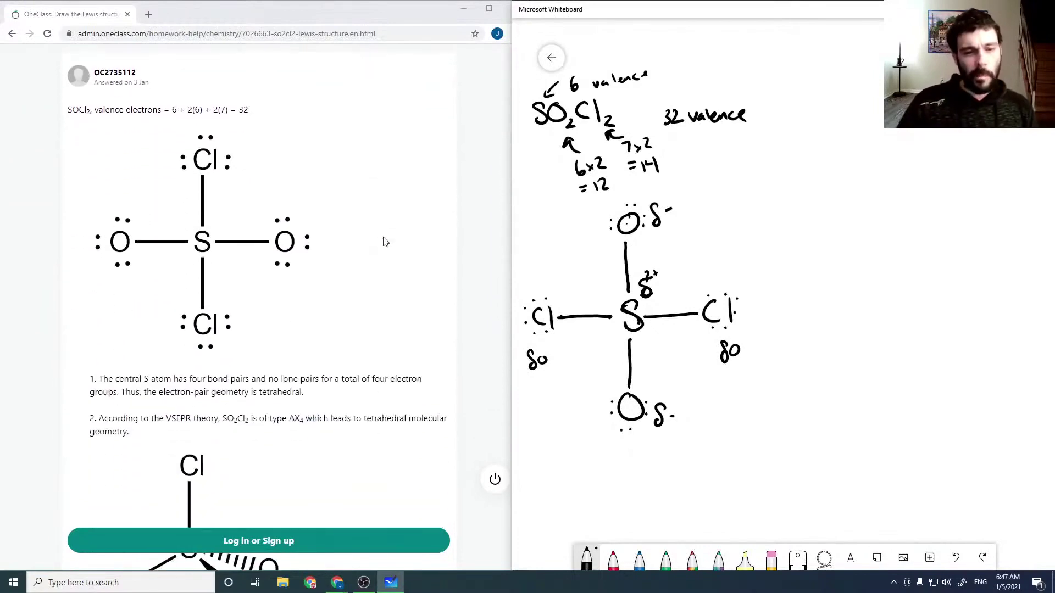
scroll(383, 242, "up", 1)
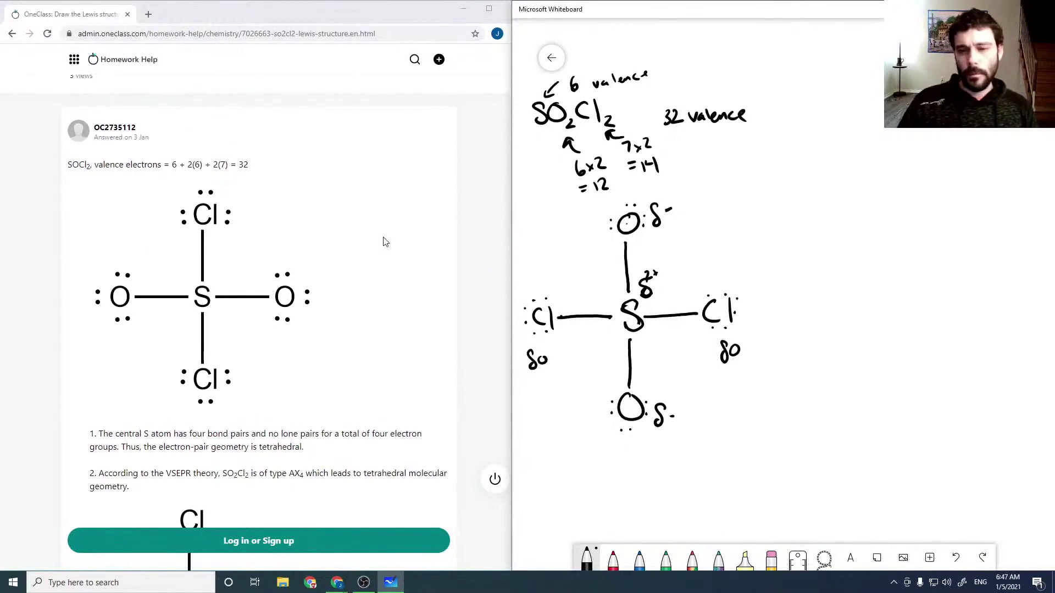
scroll(383, 241, "up", 2)
scroll(384, 241, "up", 1)
scroll(383, 241, "up", 1)
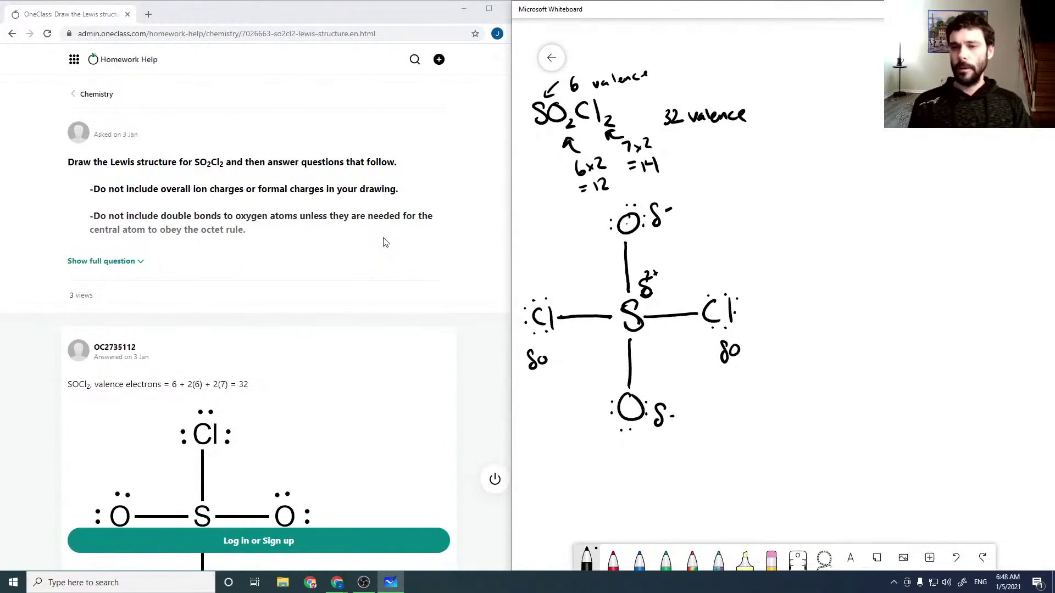
- Sketch the 3D molecule: S with bonds to the top O, the Cl atoms and a dashed Cl
left_click_drag(815, 301, 823, 318)
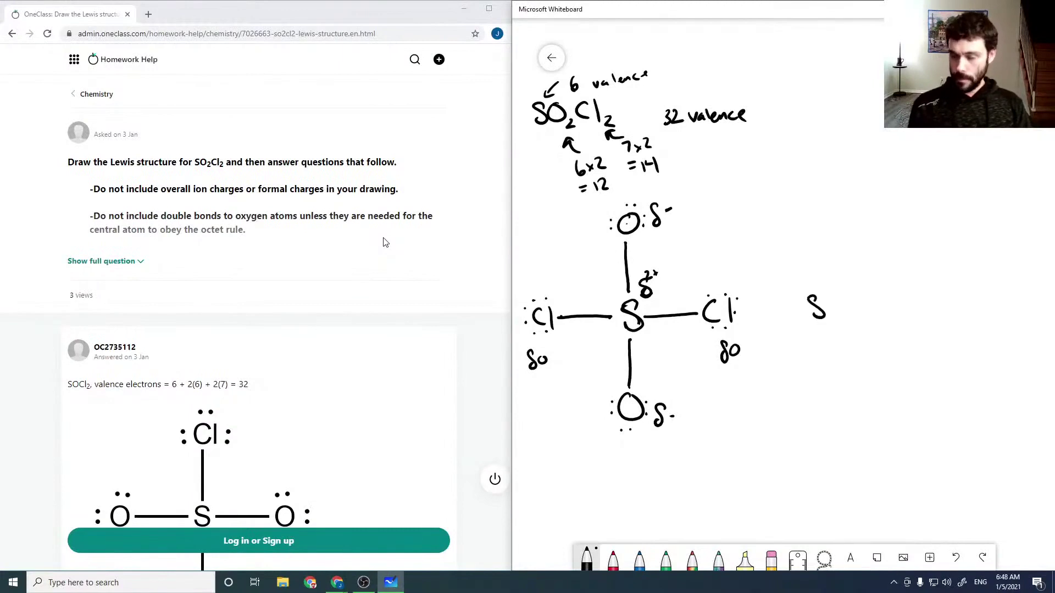
left_click_drag(813, 255, 814, 277)
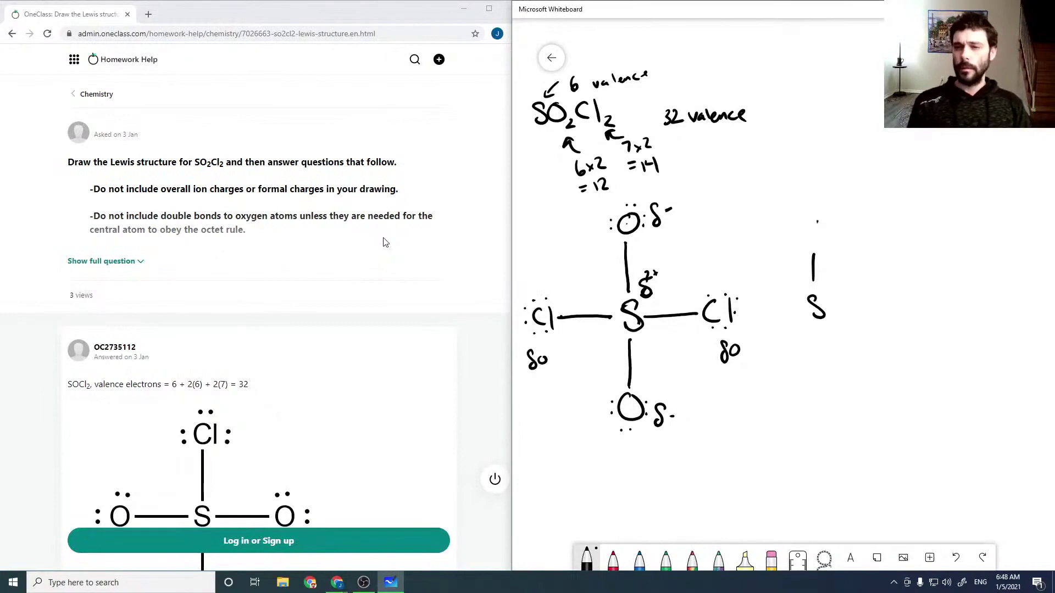
left_click_drag(818, 221, 818, 221)
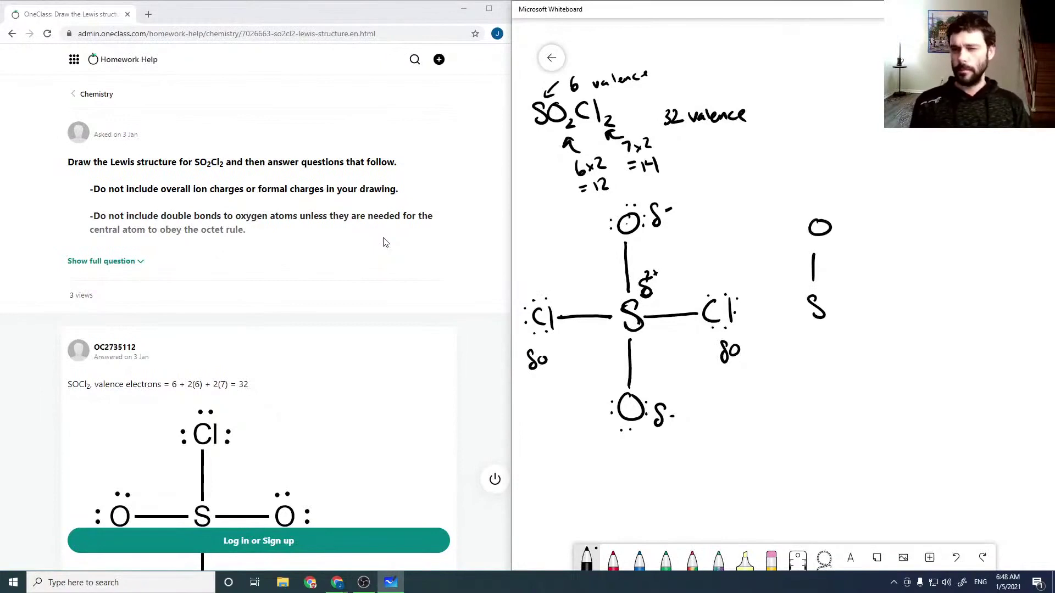
left_click_drag(838, 320, 899, 349)
mouse_move(806, 323)
left_mouse_down()
mouse_move(791, 347)
mouse_move(801, 352)
mouse_move(794, 371)
left_mouse_up()
left_click_drag(797, 298, 798, 316)
left_click_drag(793, 307, 787, 321)
left_click_drag(781, 315, 766, 335)
left_click_drag(773, 319, 773, 338)
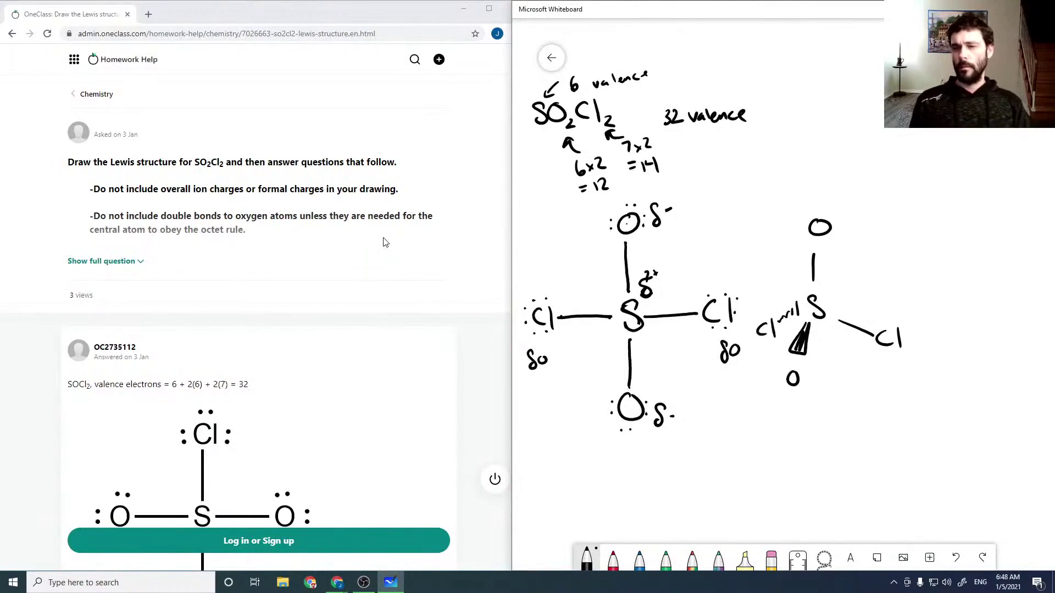
- Write 'tetrahedral' below the sketch and fill the wedge bond solid black
mouse_move(836, 406)
left_mouse_down()
mouse_move(838, 425)
mouse_move(841, 414)
left_mouse_up()
left_click_drag(842, 421, 871, 421)
left_click_drag(869, 417, 931, 420)
left_click_drag(932, 402, 935, 422)
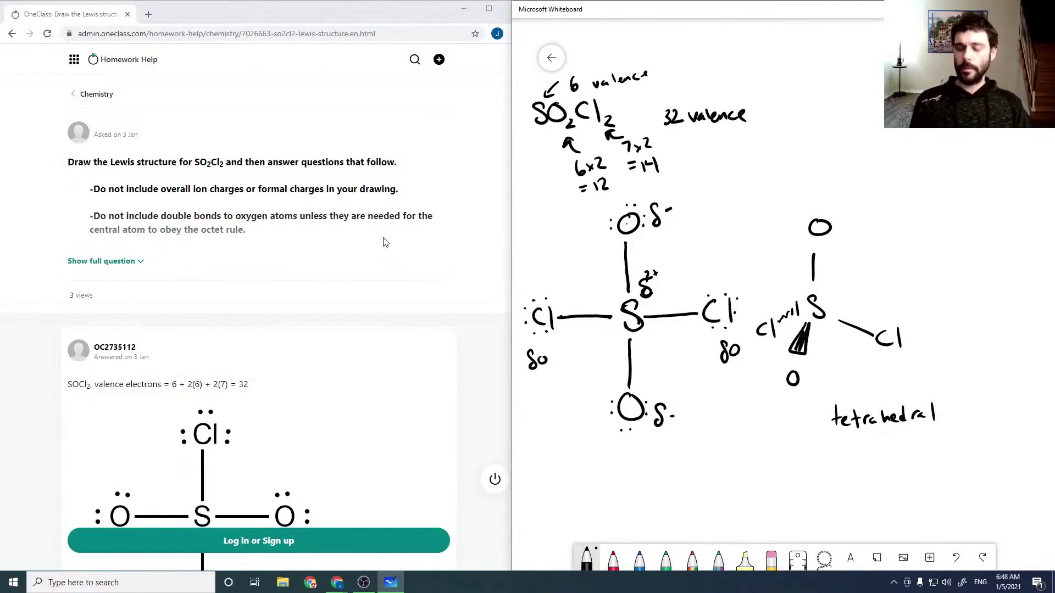
left_click_drag(790, 341, 811, 345)
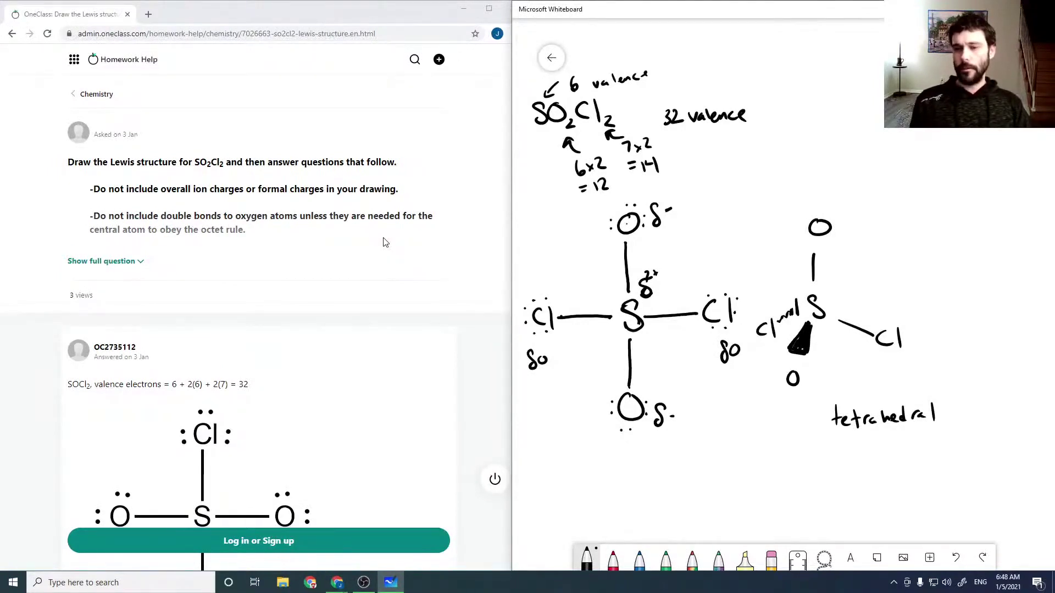
- Underline 'tetrahedral' and write 'electron geometry' and 'molecular geometry' beneath it
left_click_drag(834, 434, 923, 433)
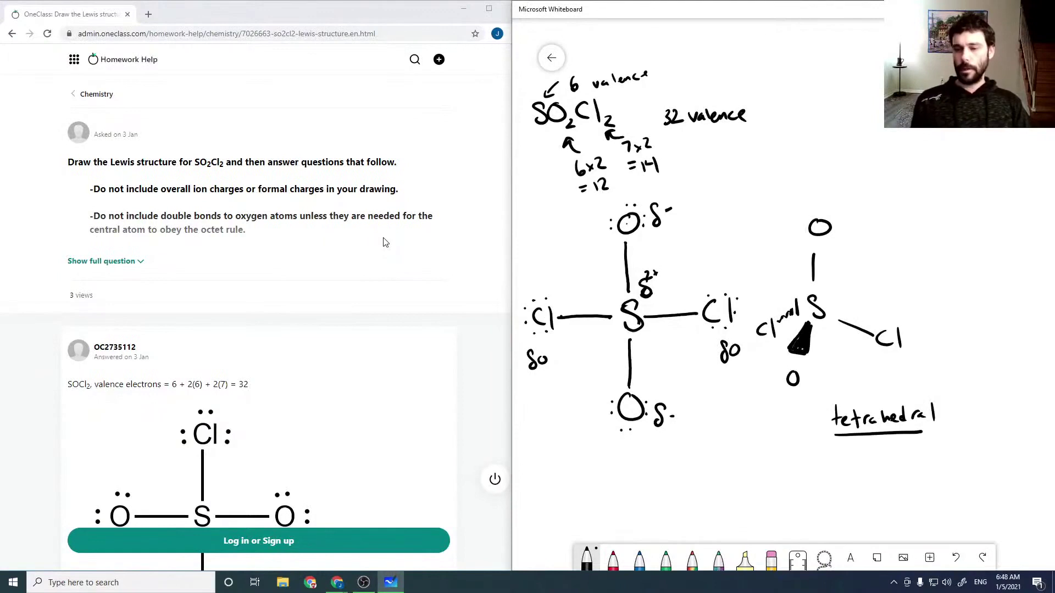
mouse_move(805, 447)
left_mouse_down()
mouse_move(820, 458)
mouse_move(893, 452)
mouse_move(890, 472)
mouse_move(910, 453)
left_mouse_up()
left_click_drag(914, 445, 941, 453)
mouse_move(938, 445)
left_mouse_down()
mouse_move(955, 447)
mouse_move(956, 462)
left_mouse_up()
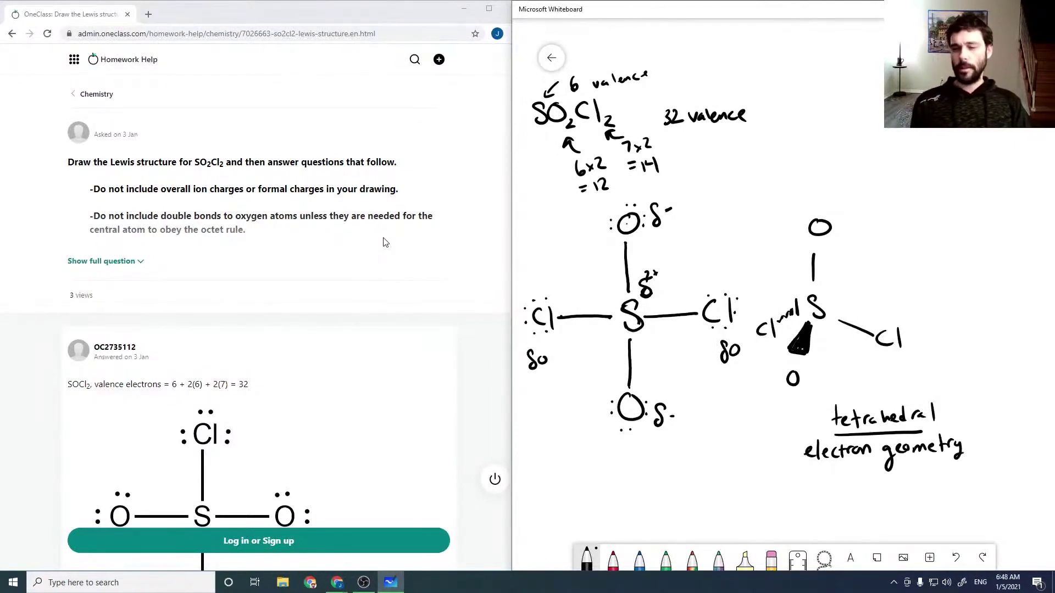
left_click_drag(783, 479, 813, 490)
left_click_drag(817, 478, 852, 488)
mouse_move(854, 480)
left_mouse_down()
mouse_move(862, 489)
mouse_move(890, 483)
mouse_move(888, 499)
mouse_move(906, 483)
left_mouse_up()
left_click_drag(908, 475, 946, 480)
left_click_drag(941, 474, 966, 490)
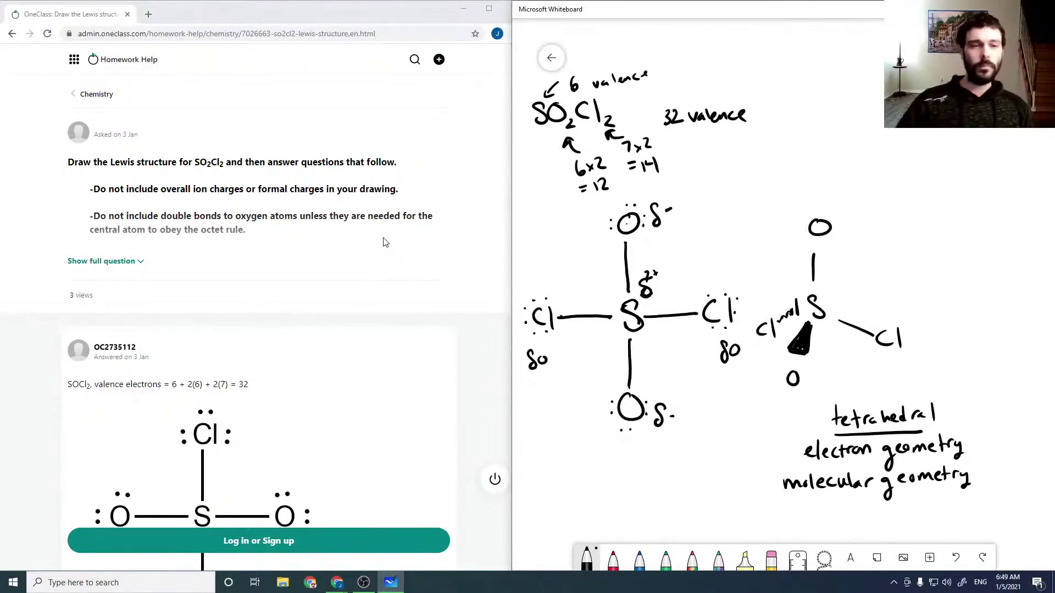
scroll(383, 255, "down", 4)
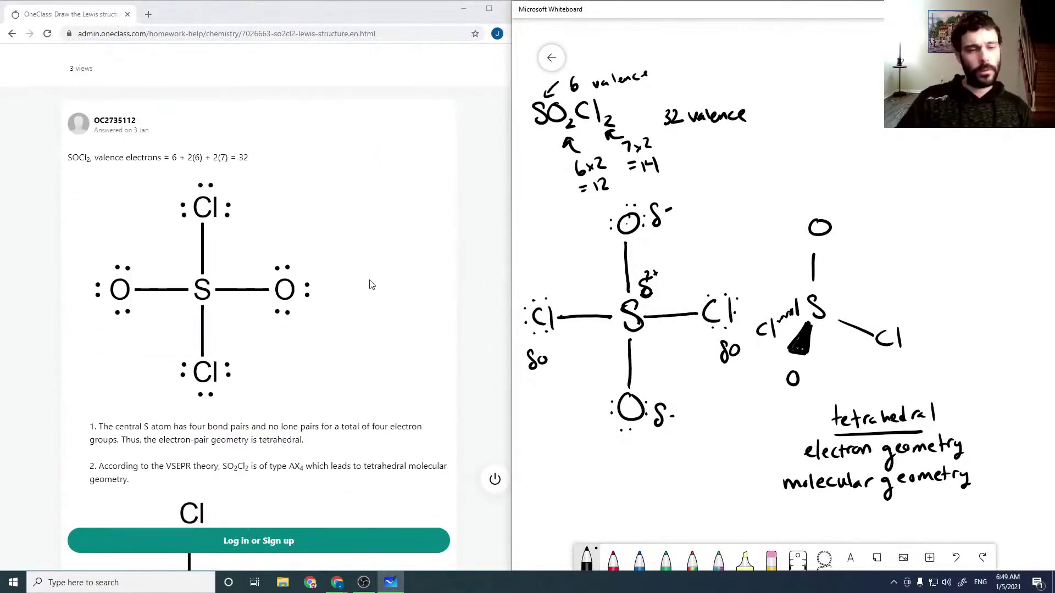
scroll(374, 272, "down", 3)
scroll(365, 282, "down", 2)
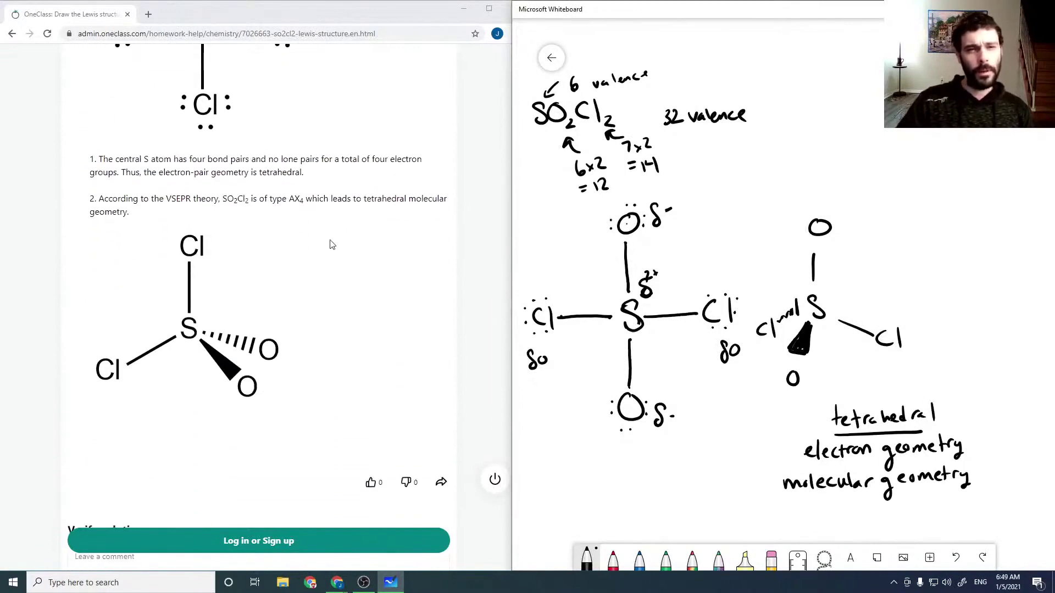
scroll(330, 245, "down", 2)
scroll(330, 244, "up", 3)
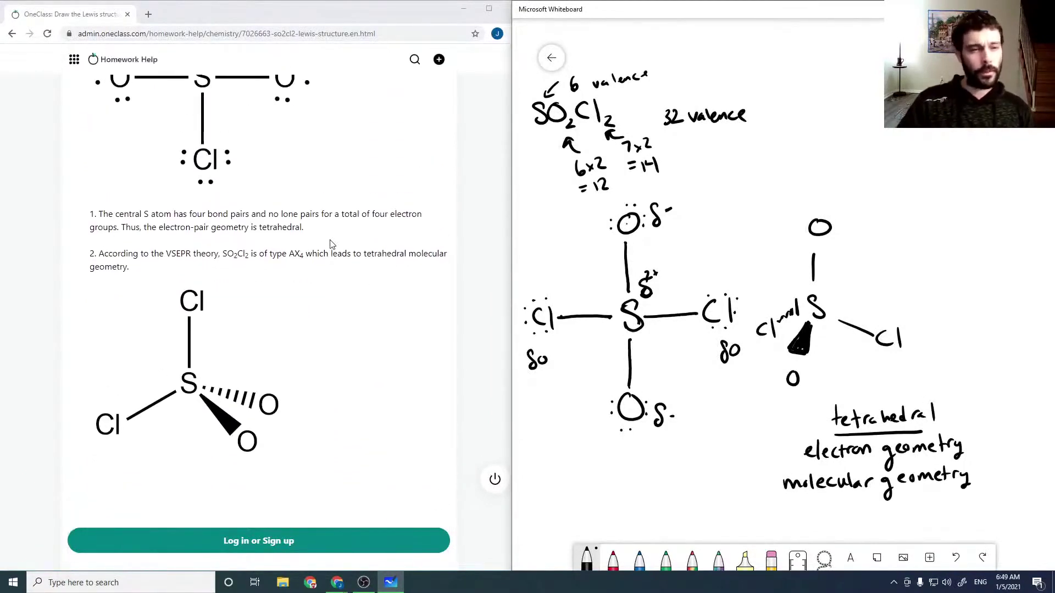
scroll(331, 244, "up", 2)
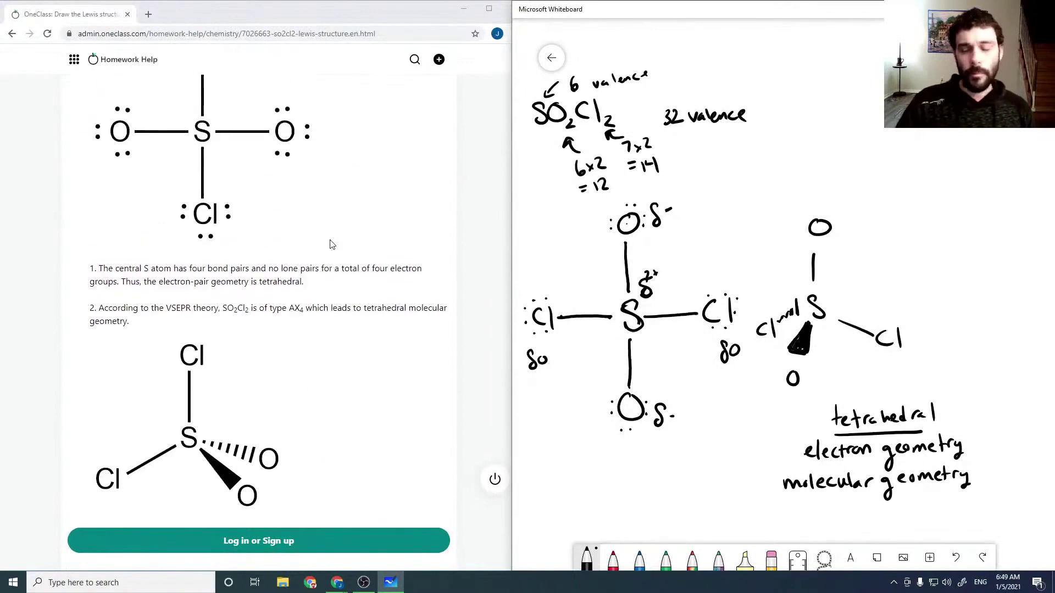
scroll(331, 244, "up", 1)
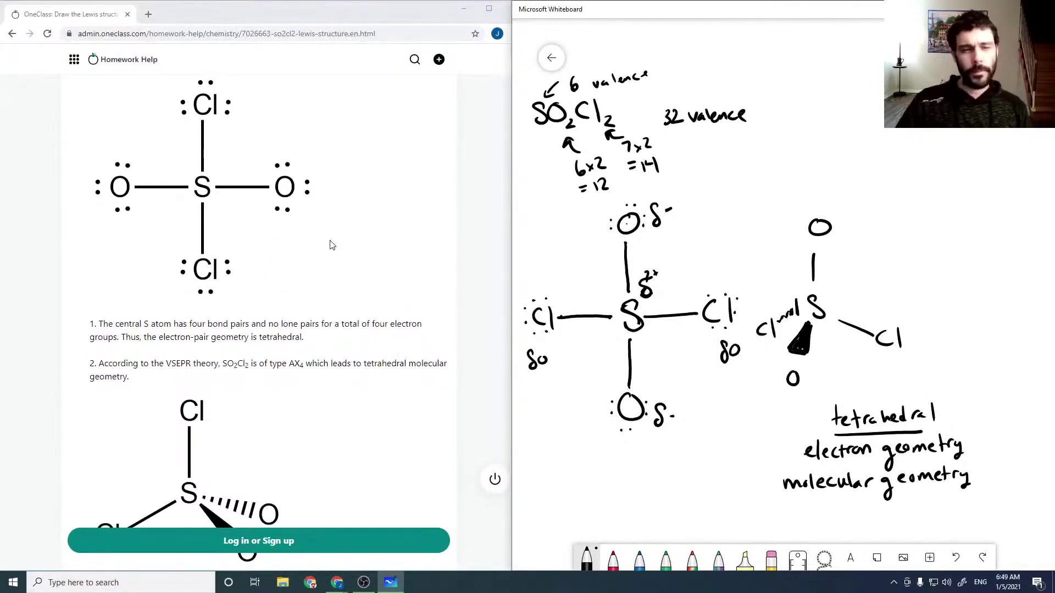
scroll(330, 244, "up", 3)
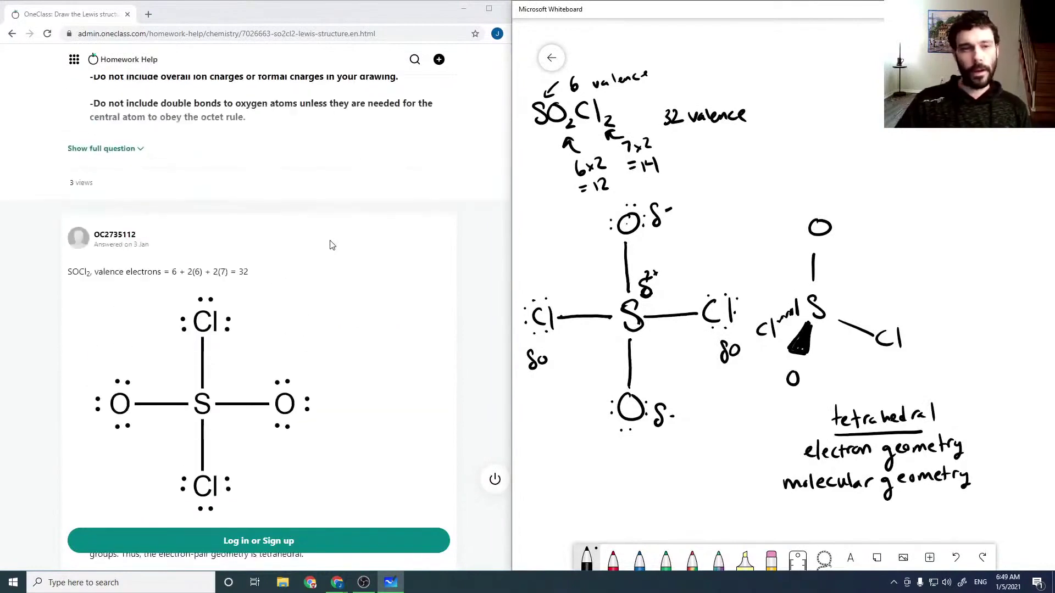
scroll(331, 244, "up", 2)
scroll(330, 244, "down", 3)
scroll(331, 244, "down", 2)
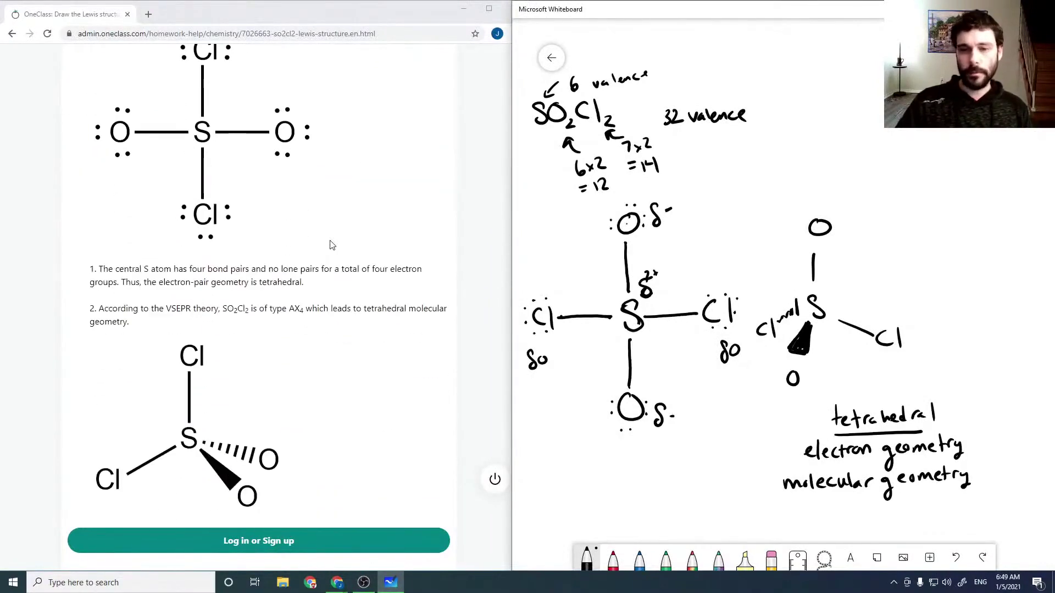
scroll(330, 244, "down", 3)
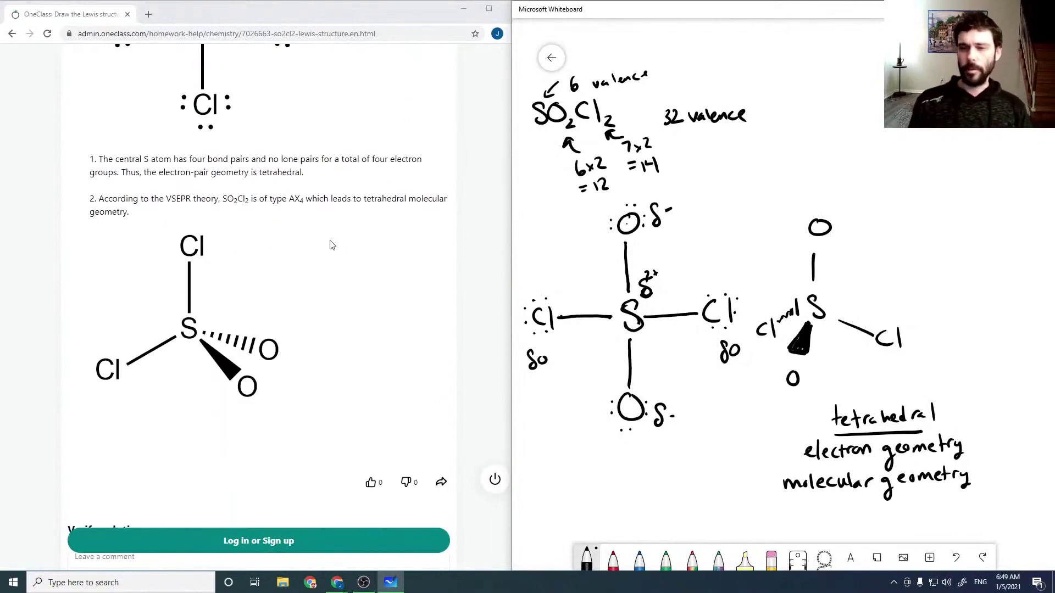
- Erase the δ+ on sulfur, both oxygen δ− labels and both chlorine δ0 labels
left_click(771, 559)
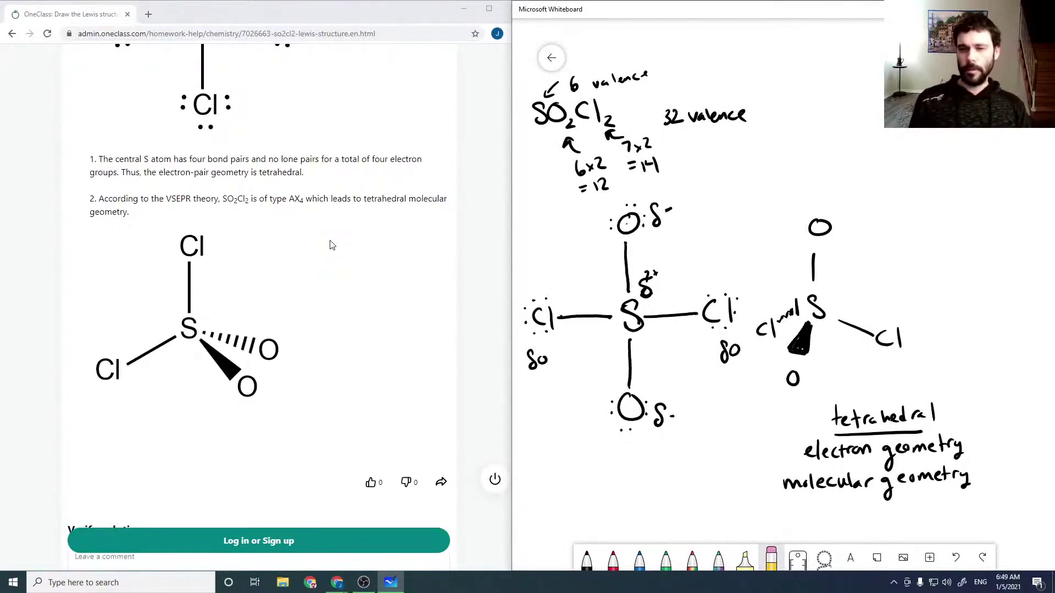
left_click_drag(636, 272, 660, 297)
left_click_drag(655, 202, 683, 221)
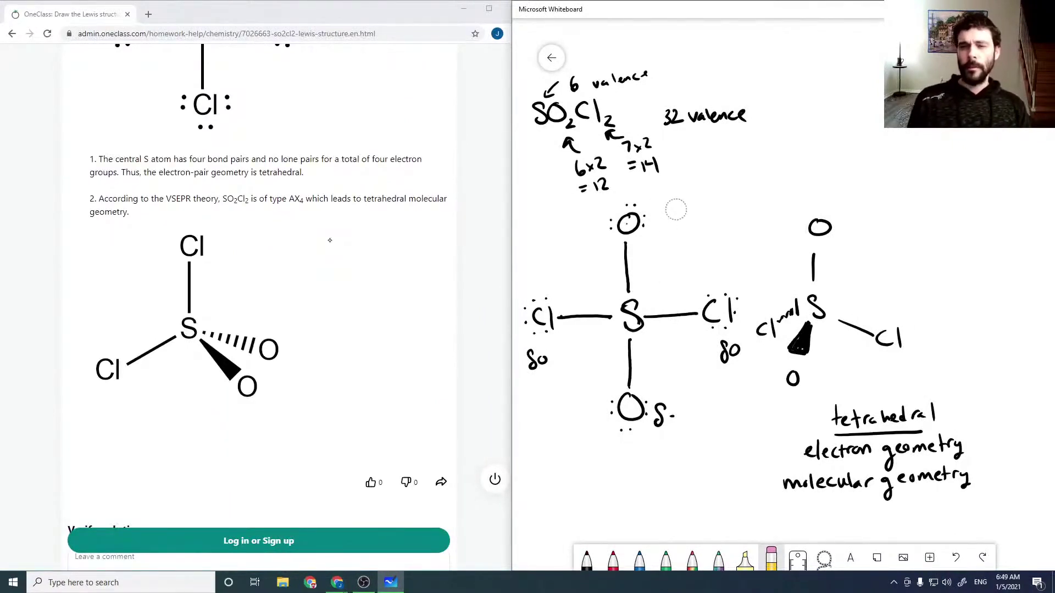
left_click_drag(667, 412, 672, 429)
left_click_drag(725, 351, 733, 359)
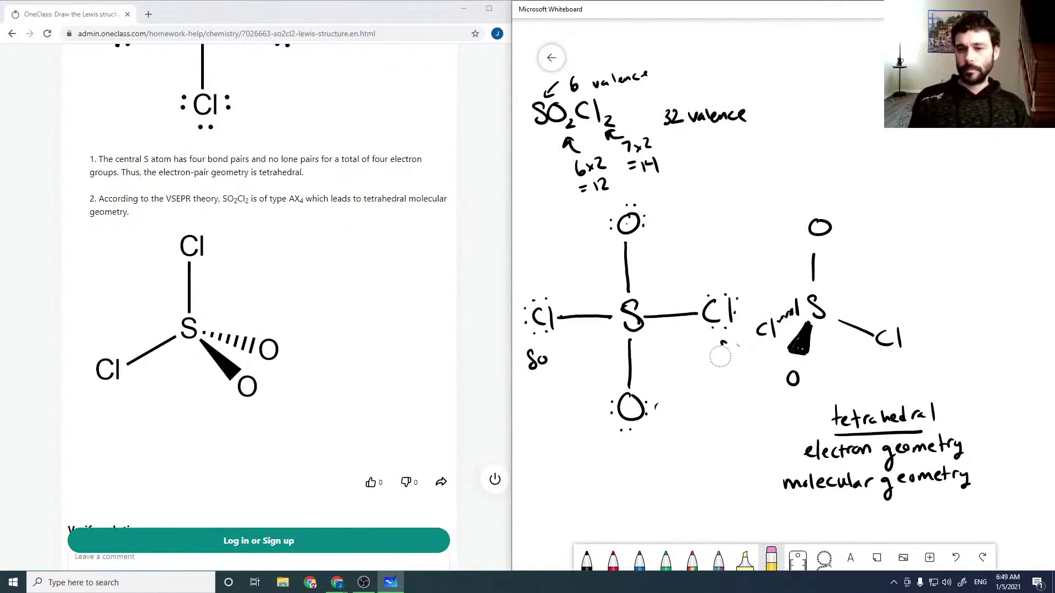
left_click_drag(531, 354, 544, 367)
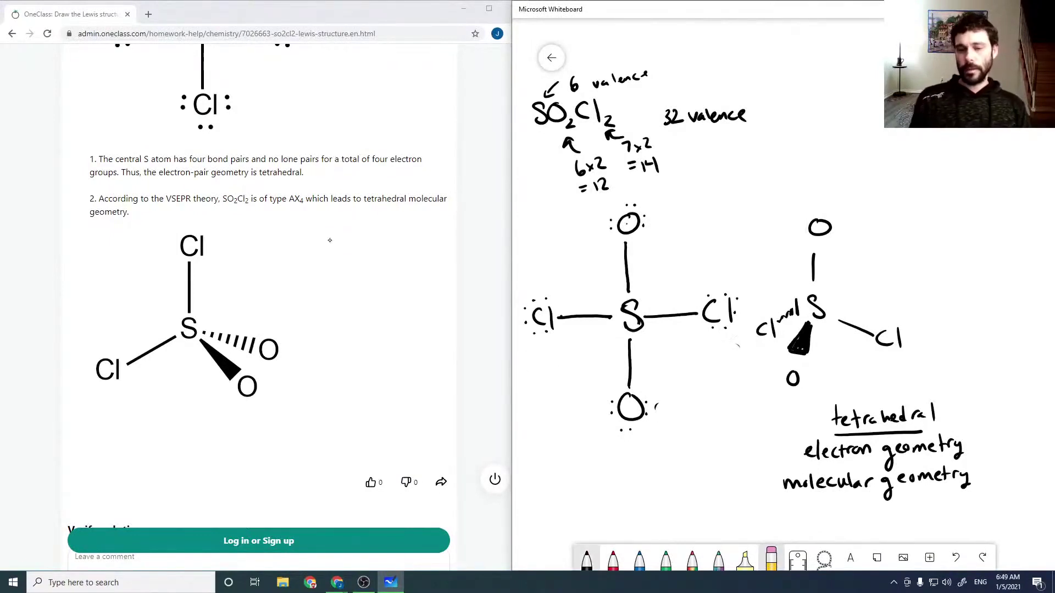
left_click(586, 559)
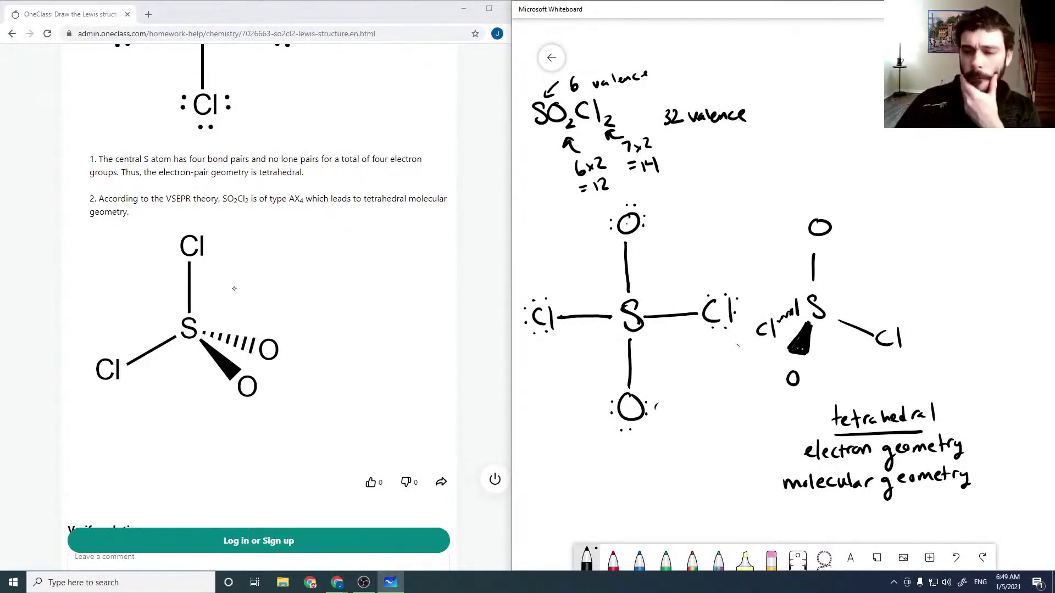
scroll(329, 239, "down", 1)
scroll(247, 288, "down", 1)
- Enter the comment 'Solution is correct' on the OneClass answer and mark it as correct
left_click(206, 383)
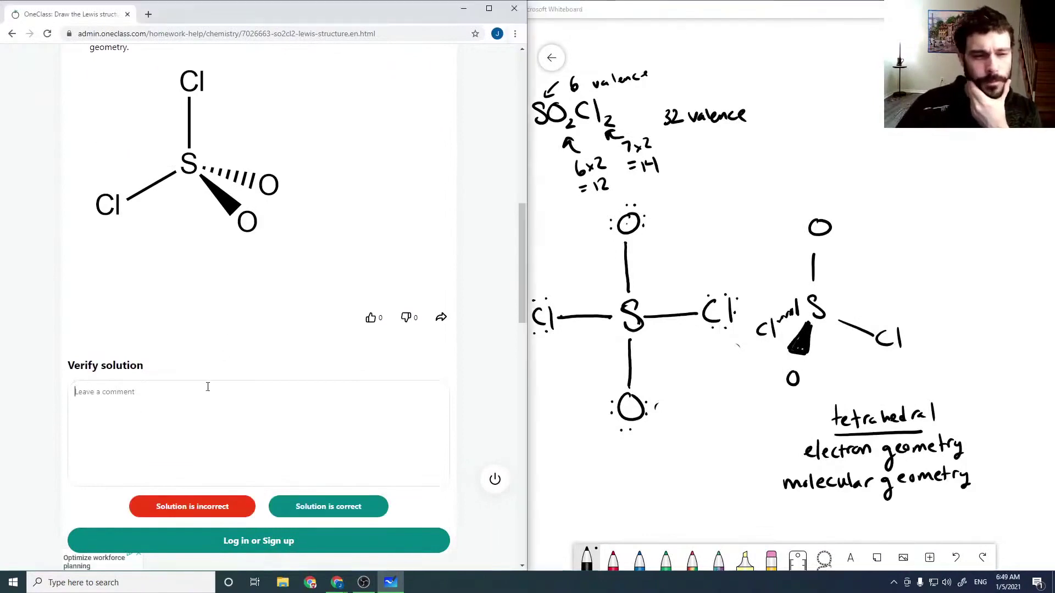
type("s")
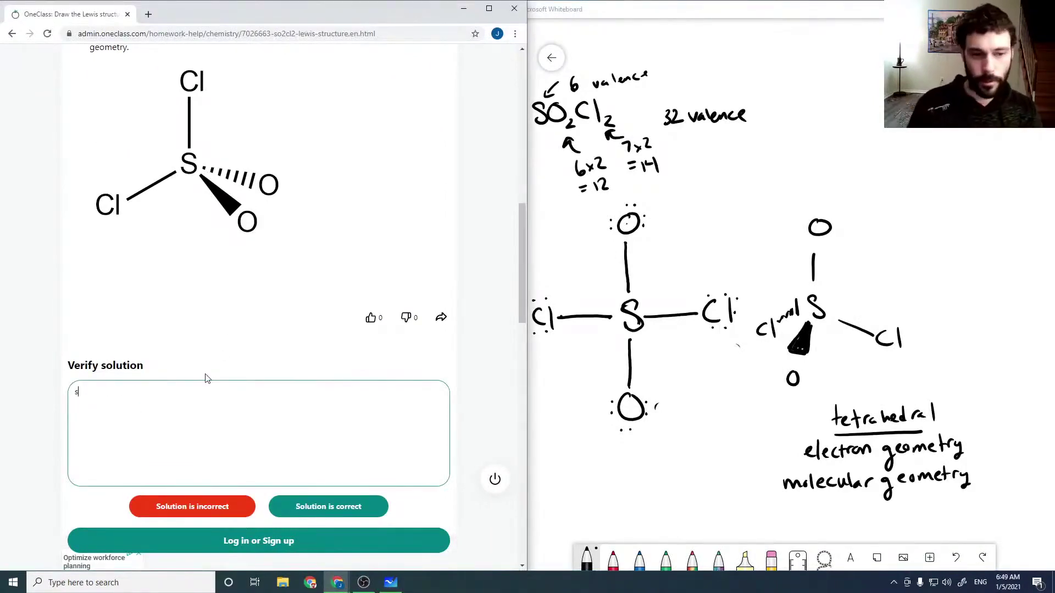
key("BackSpace")
type("Sol")
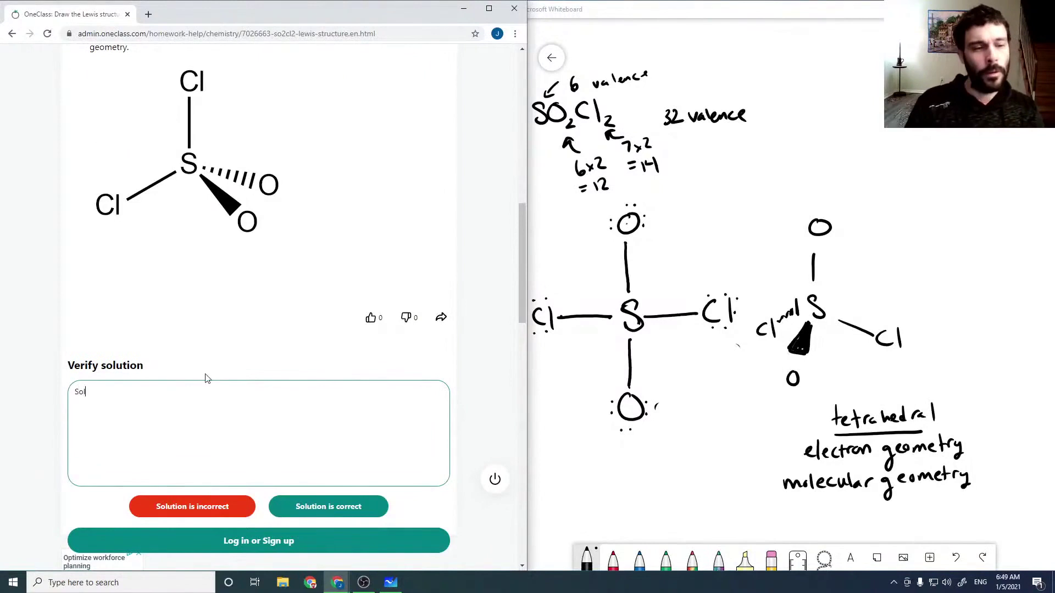
type("ution is correct")
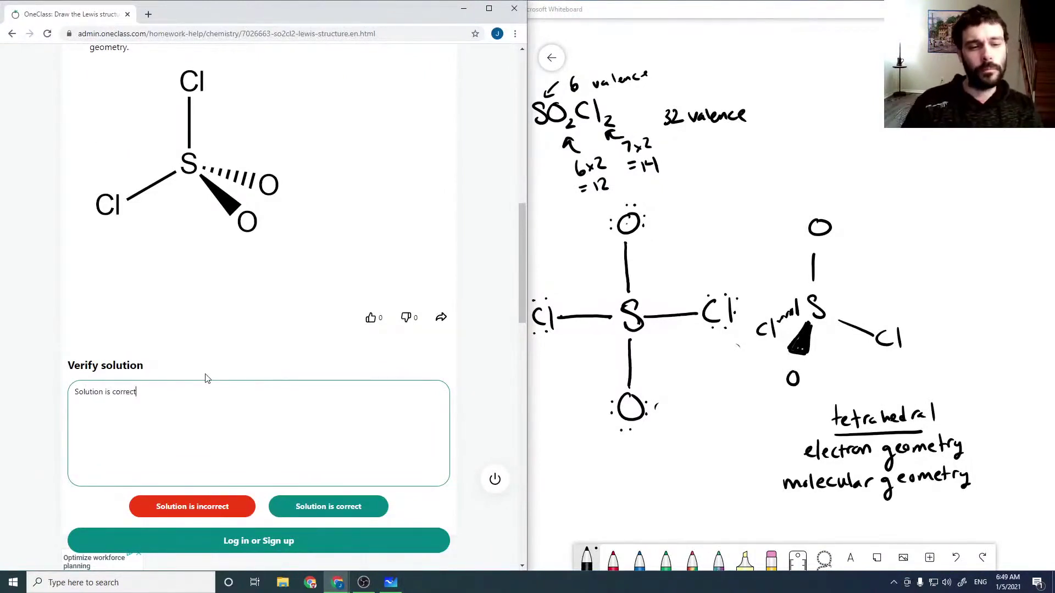
left_click(328, 506)
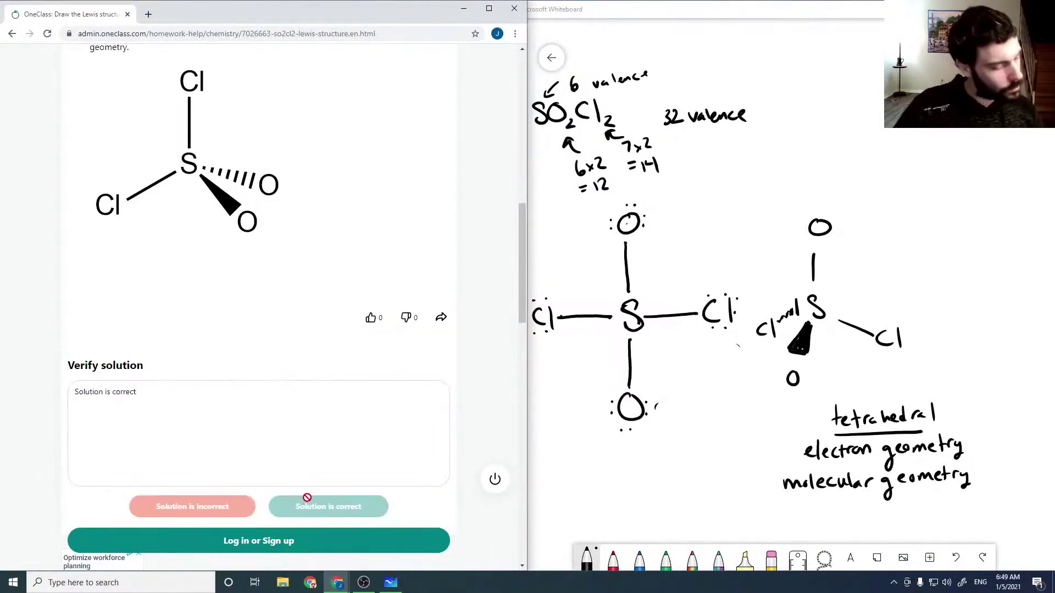